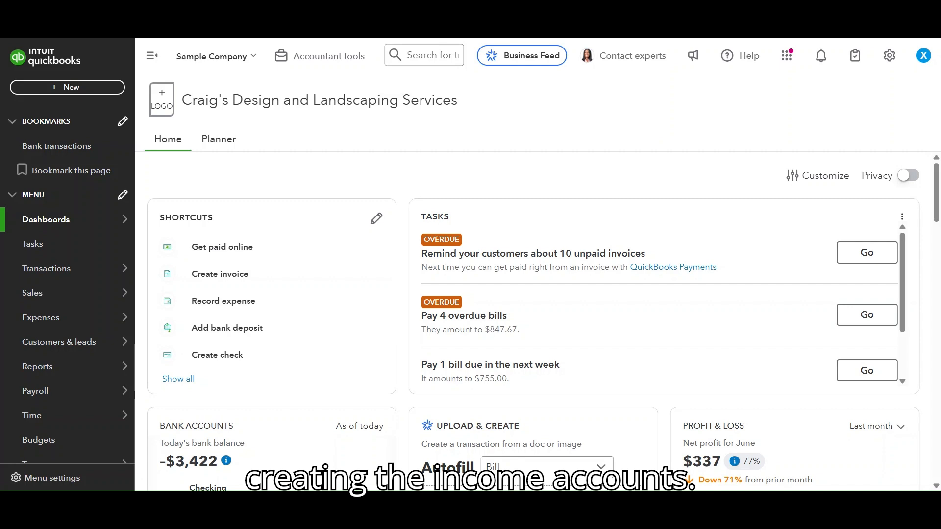
# Open the chart of accounts and start a new account named Installation Income
pyautogui.moveTo(46, 269)
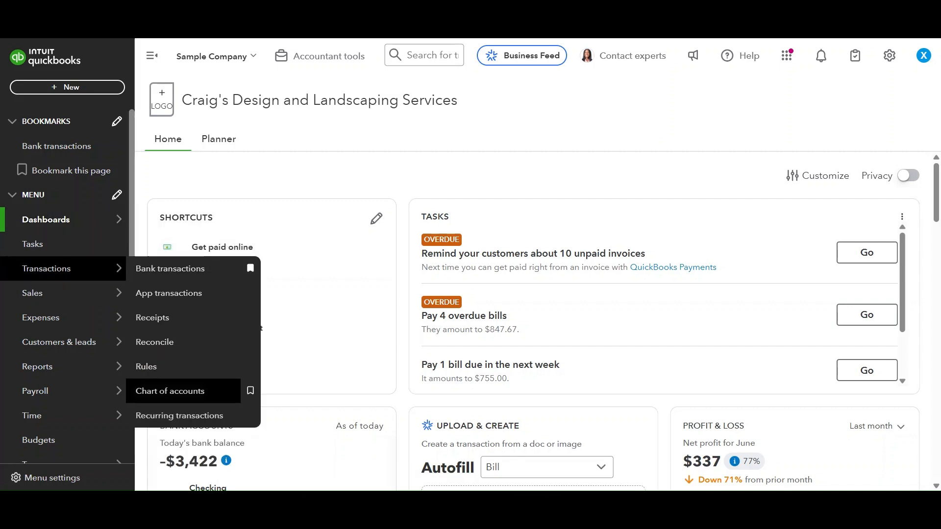
pyautogui.click(221, 397)
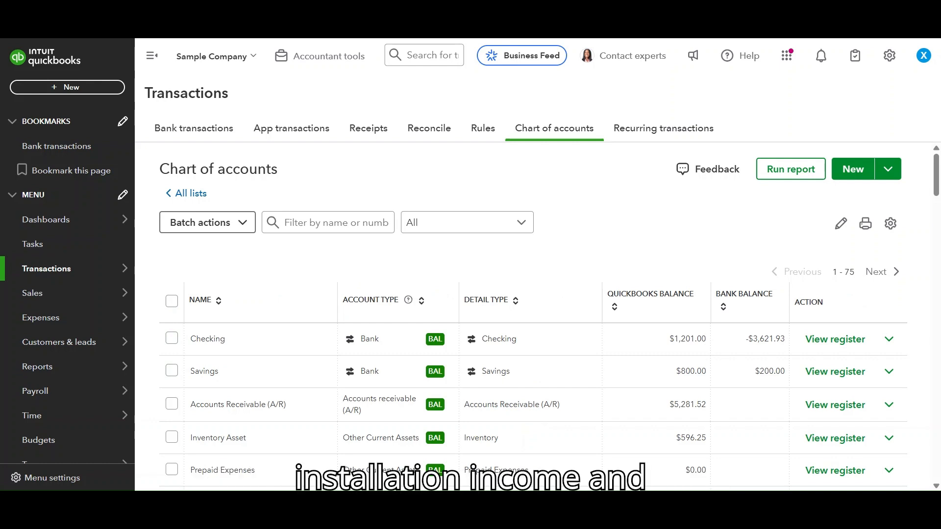
pyautogui.click(842, 180)
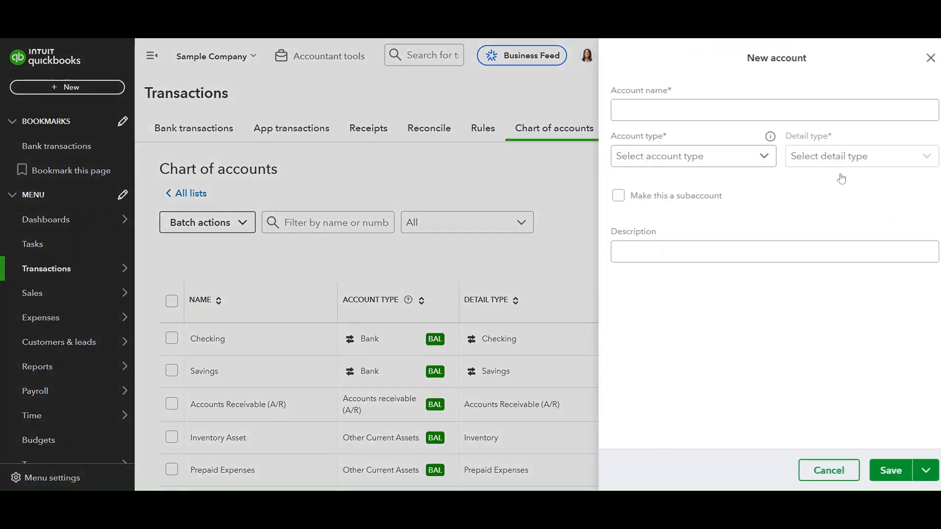
pyautogui.write('Ins')
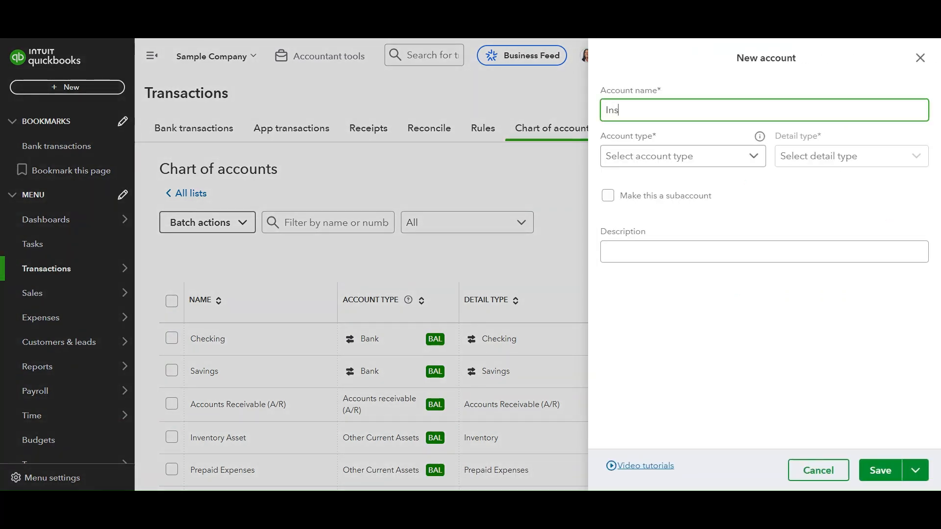
pyautogui.write('tallation Income')
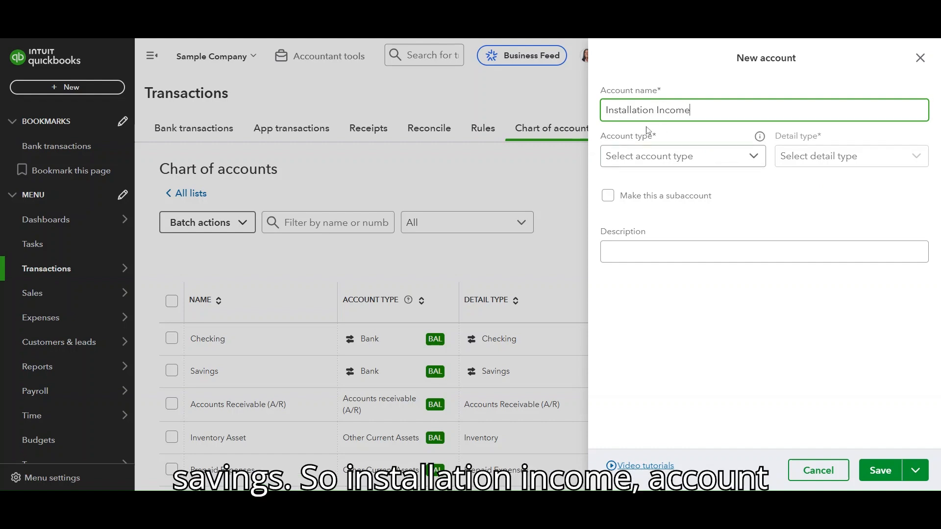
# Set the new account's type to Income and its detail type to Other Primary Income, and save the account
pyautogui.click(753, 167)
pyautogui.scroll(-3, 706, 241)
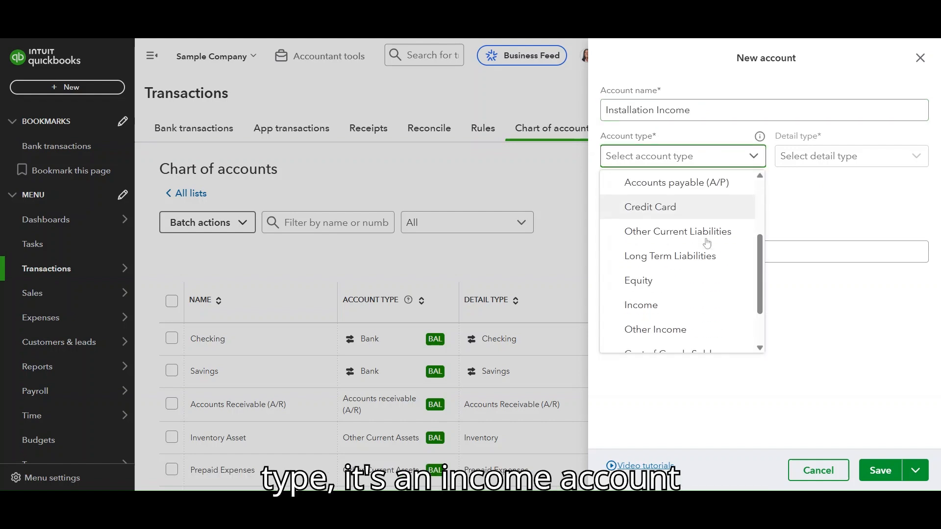
pyautogui.click(667, 302)
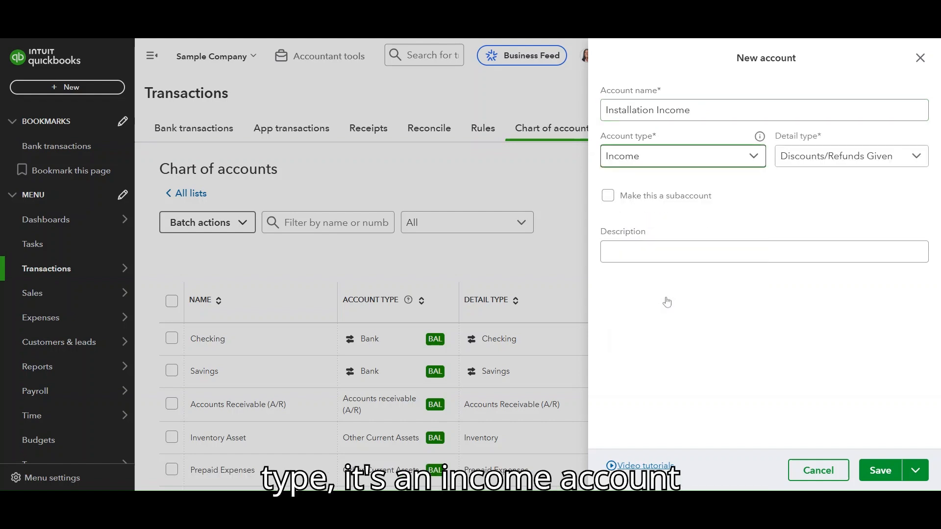
pyautogui.click(904, 157)
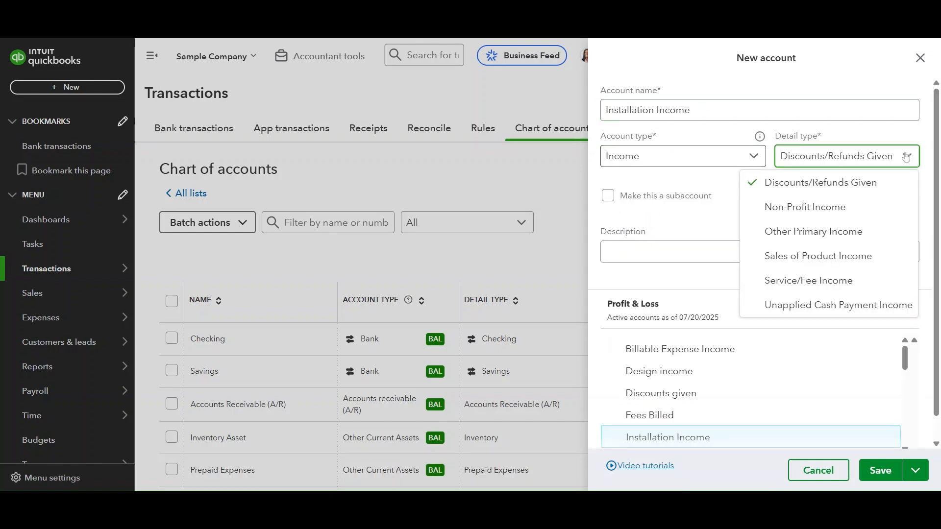
pyautogui.click(827, 234)
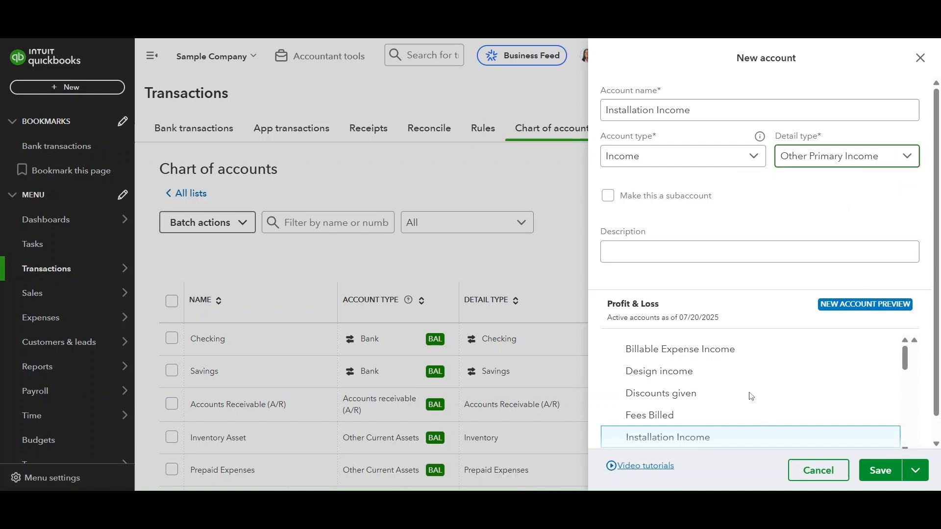
pyautogui.scroll(-2, 752, 396)
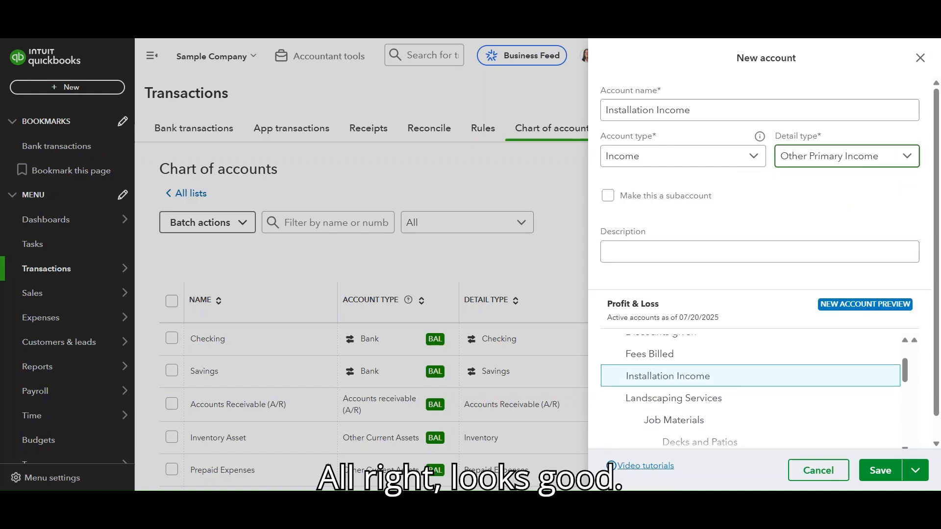
pyautogui.click(883, 472)
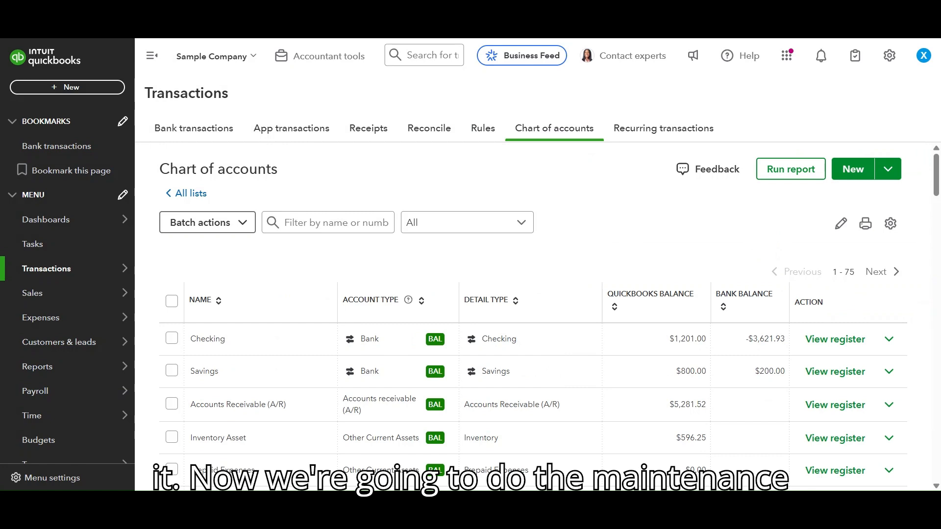
# Create and save a Maintenance Income account with account type Income and detail type Service/Fee Income
pyautogui.click(847, 172)
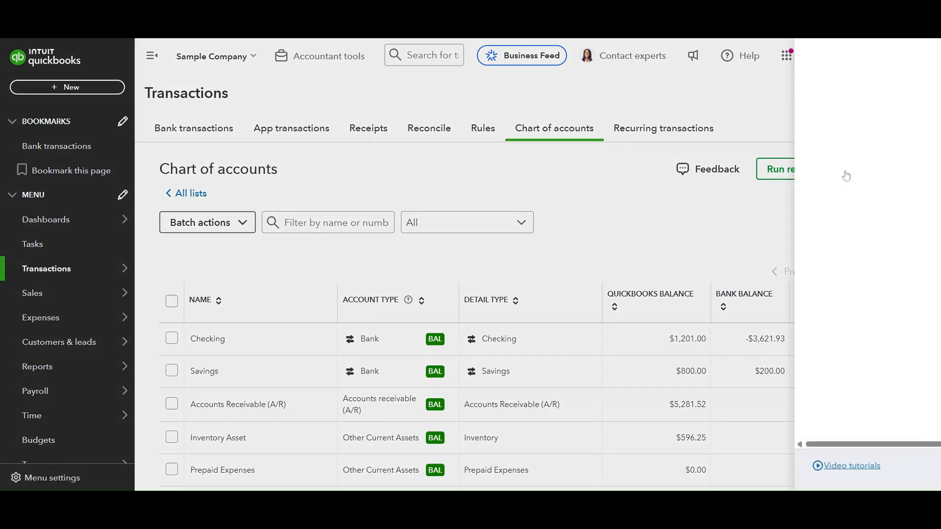
pyautogui.write('Maintenance Income')
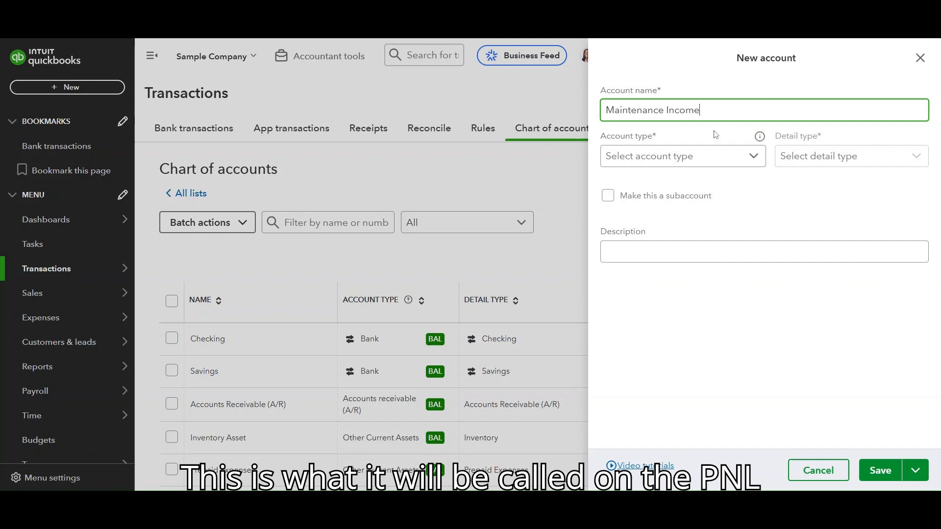
pyautogui.click(750, 156)
pyautogui.scroll(-3, 710, 246)
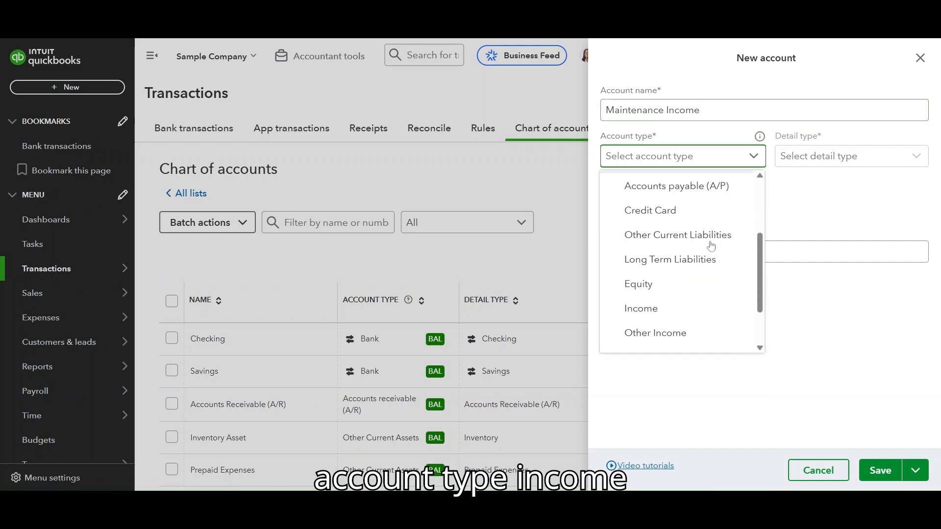
pyautogui.click(679, 305)
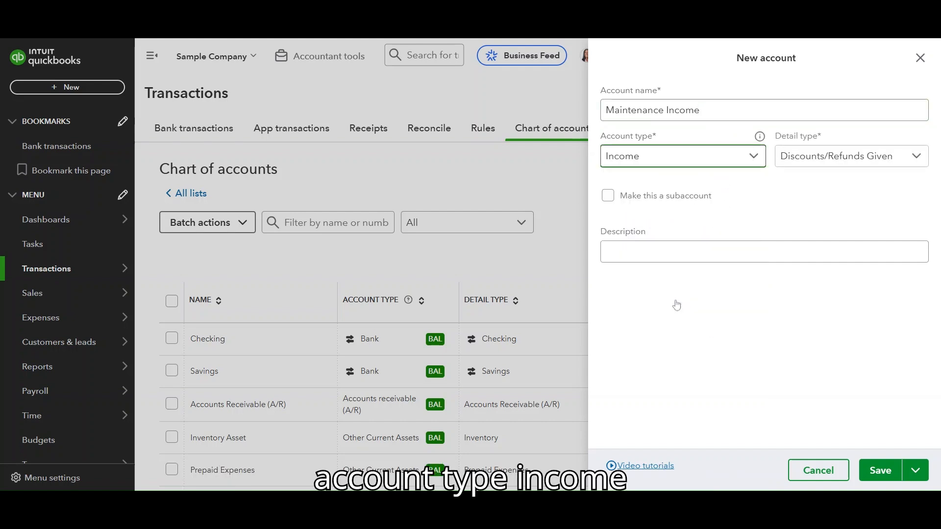
pyautogui.click(910, 165)
pyautogui.click(832, 281)
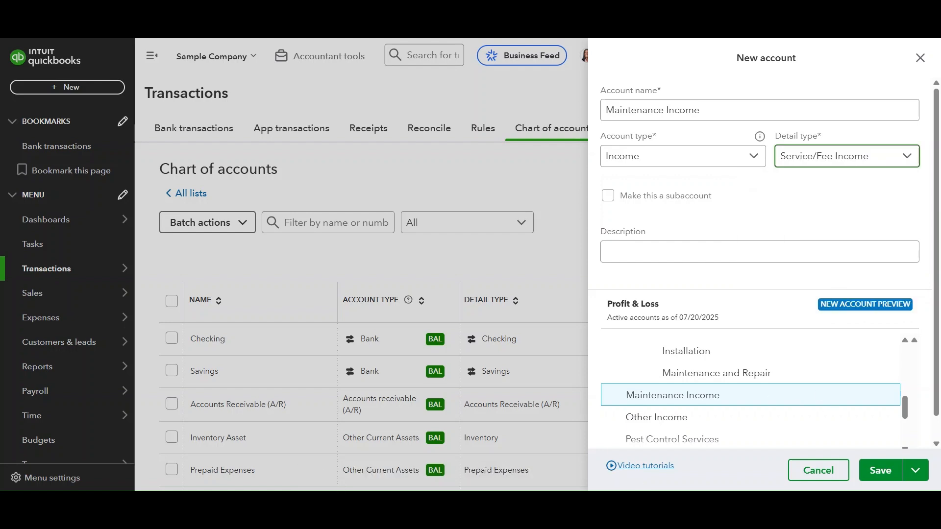
pyautogui.click(878, 470)
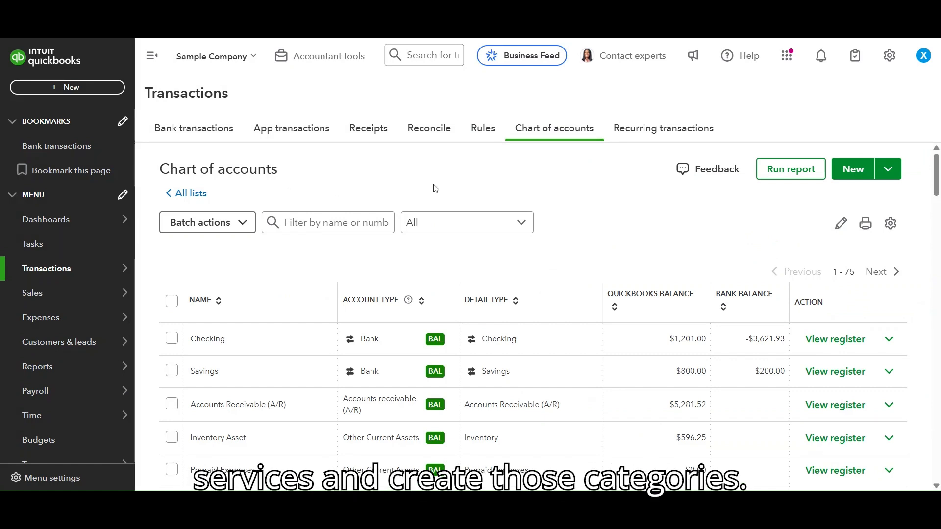
# Open the products and services list and start a new non-inventory item named Installation
pyautogui.click(347, 217)
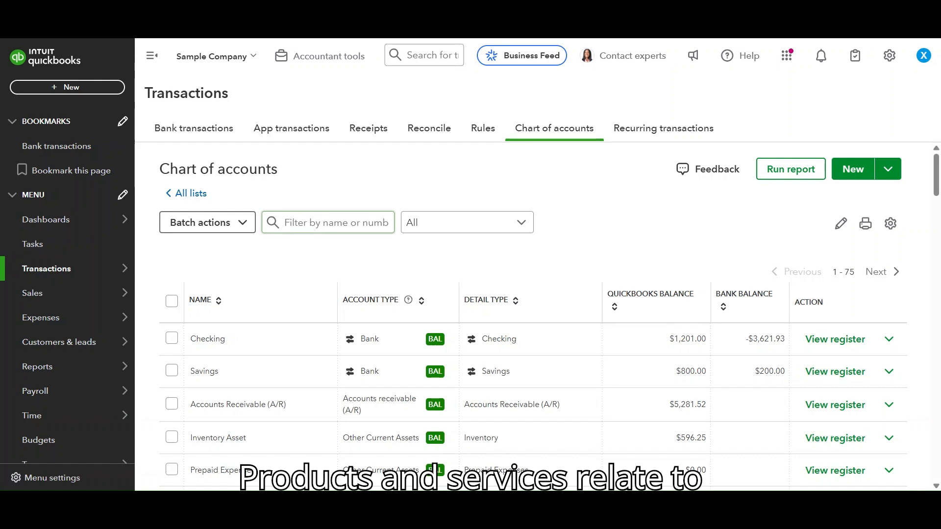
pyautogui.moveTo(41, 299)
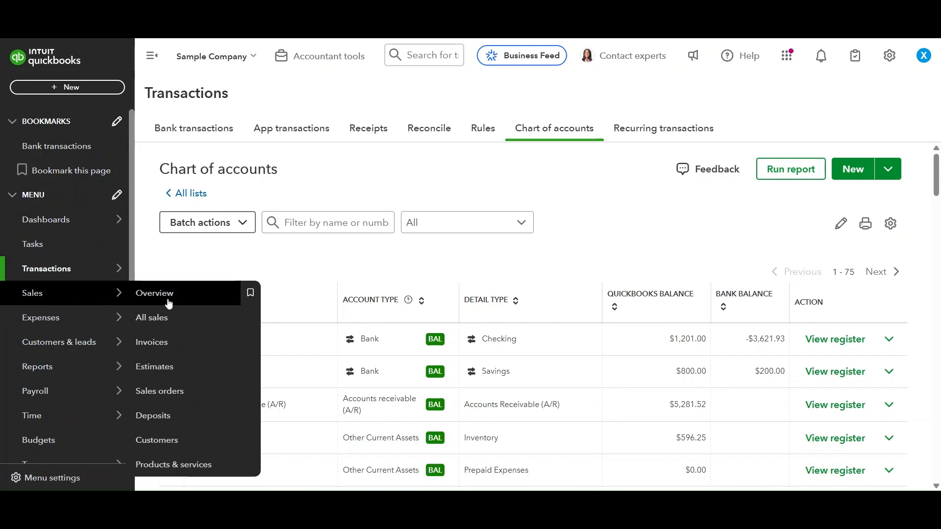
pyautogui.click(182, 465)
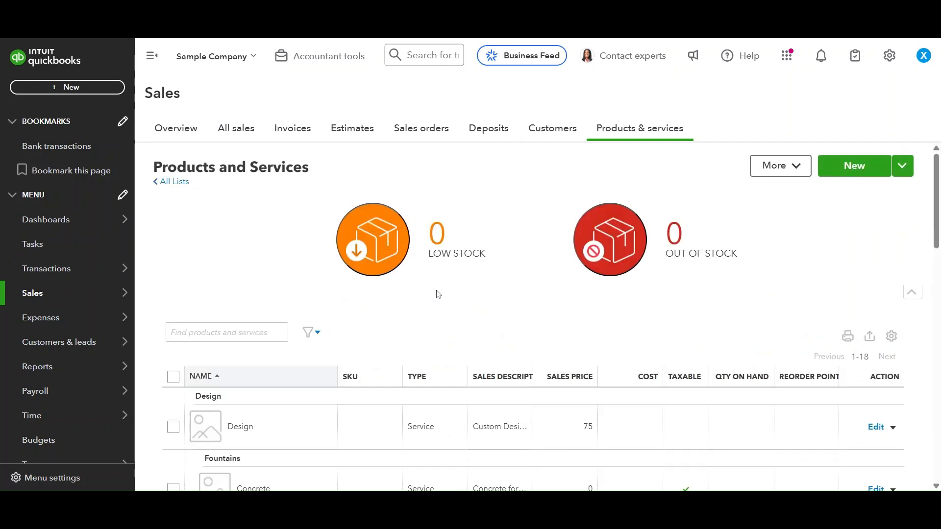
pyautogui.click(851, 174)
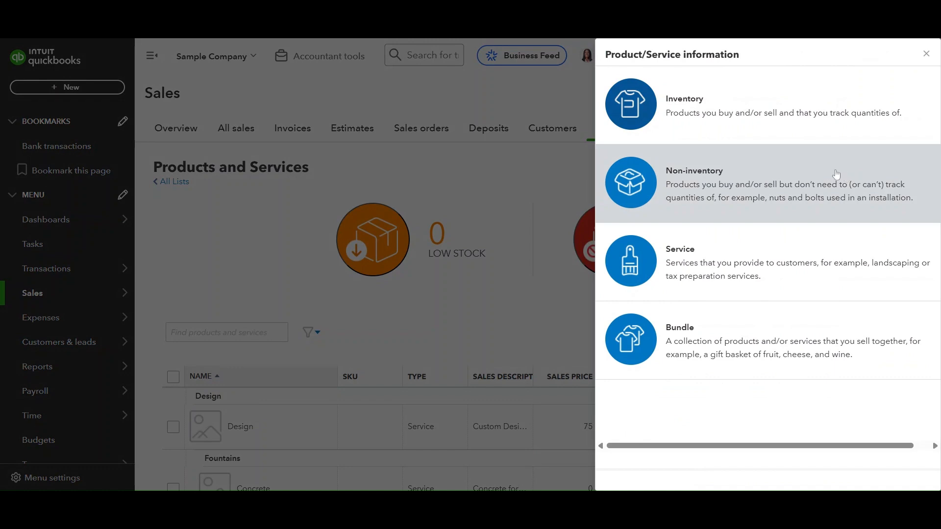
pyautogui.click(807, 179)
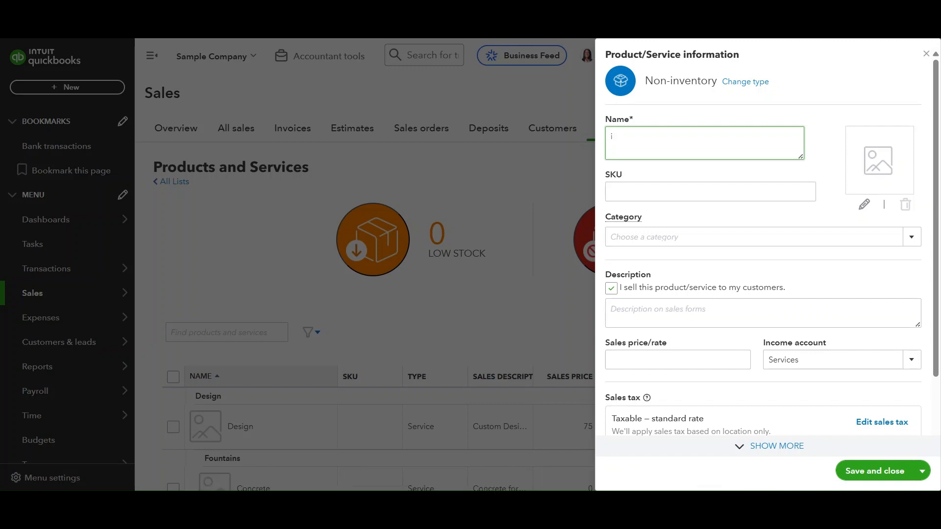
pyautogui.write('Installation')
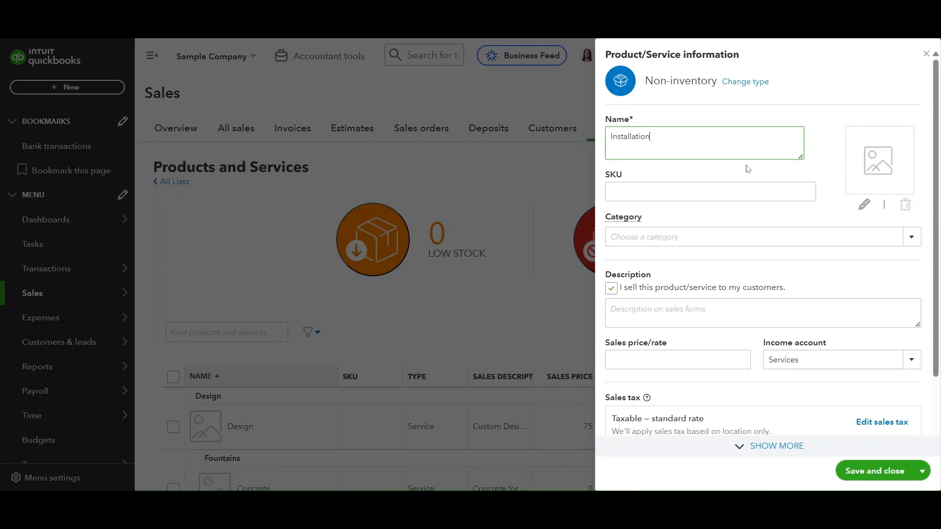
# Create a new category named Installation Income for the Installation item and save the category
pyautogui.click(912, 238)
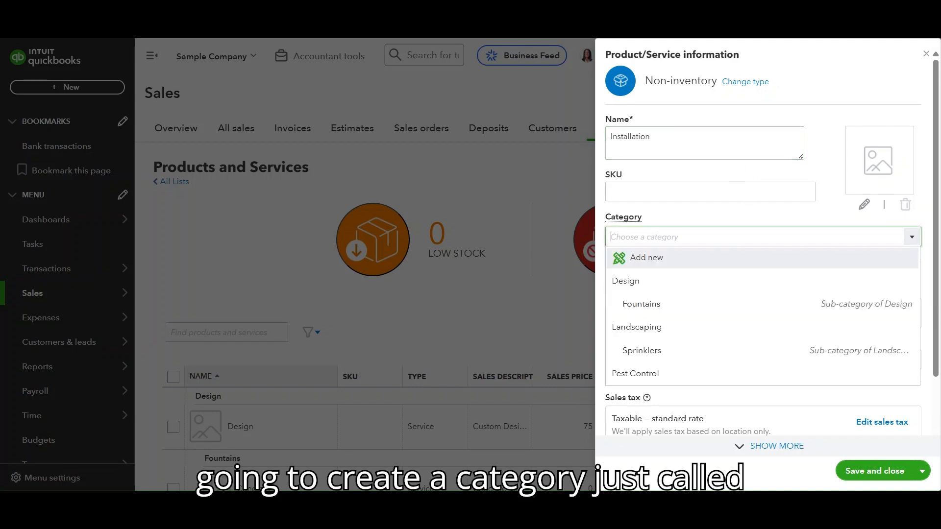
pyautogui.write('Installation')
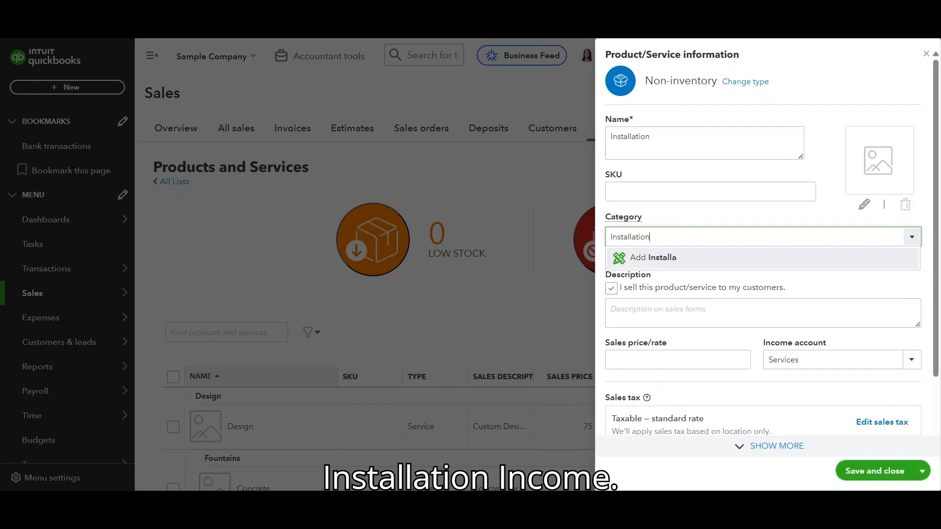
pyautogui.write(' Income')
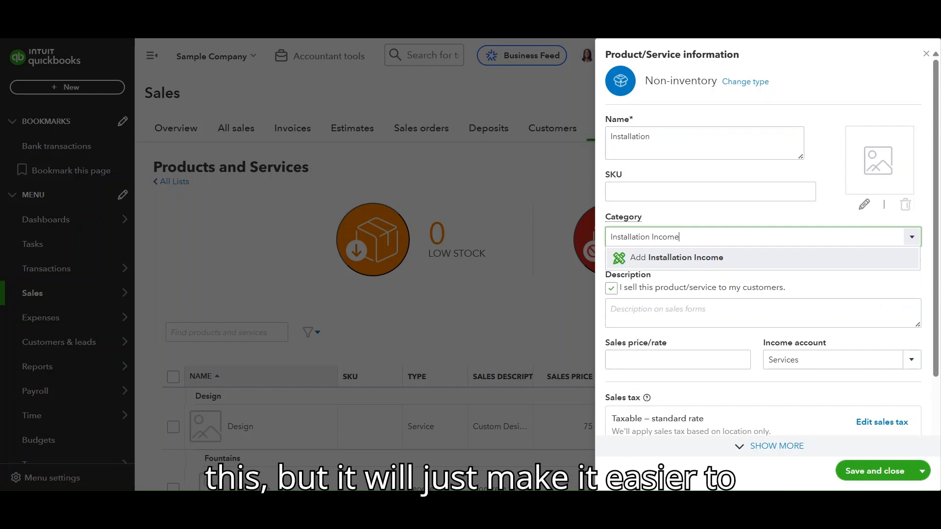
pyautogui.click(724, 263)
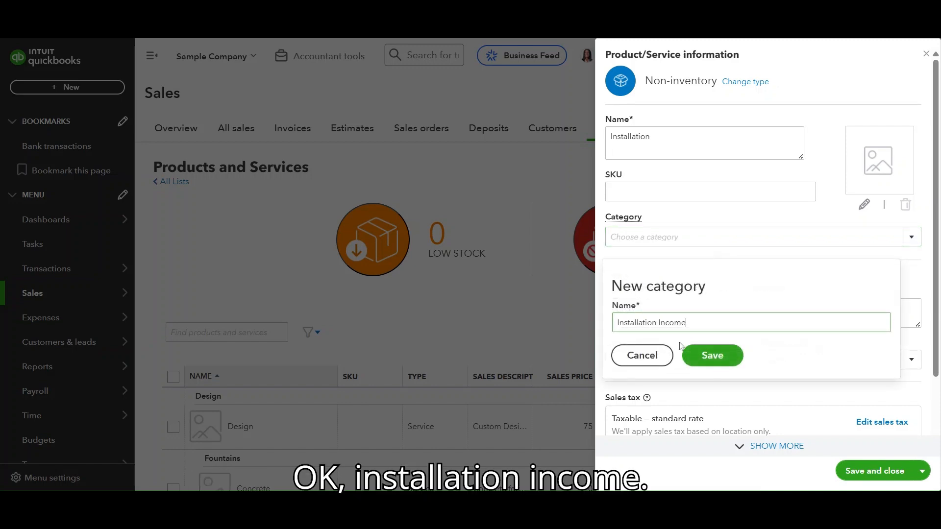
pyautogui.click(711, 356)
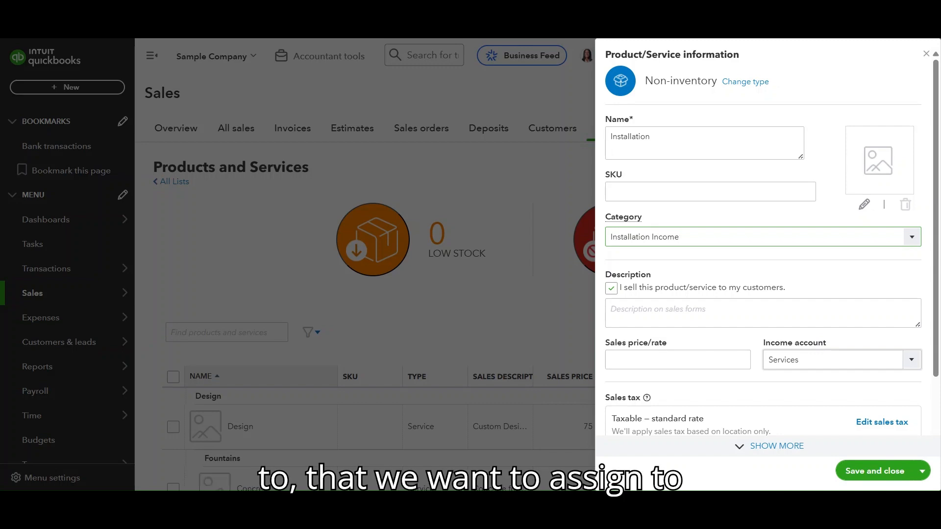
# Assign the Installation Income account as the Installation item's income account and save the item
pyautogui.click(907, 362)
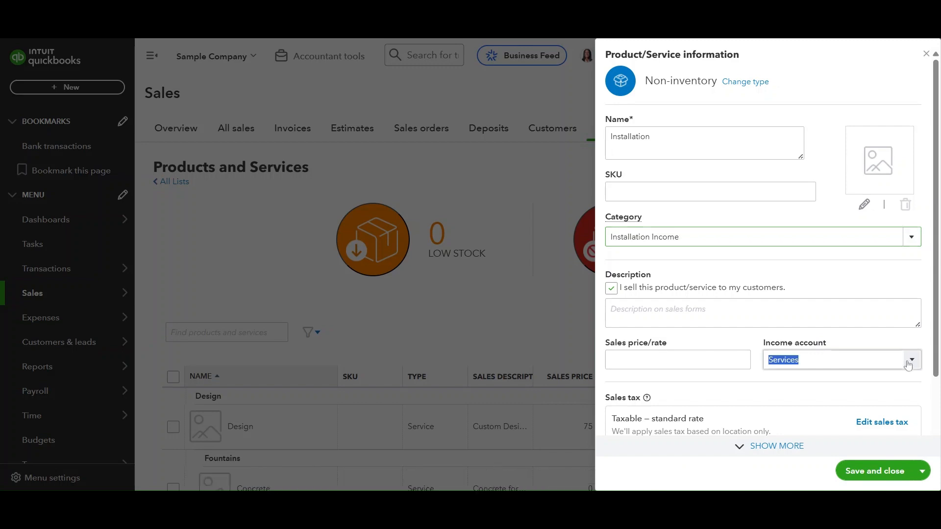
pyautogui.write('Installation Income')
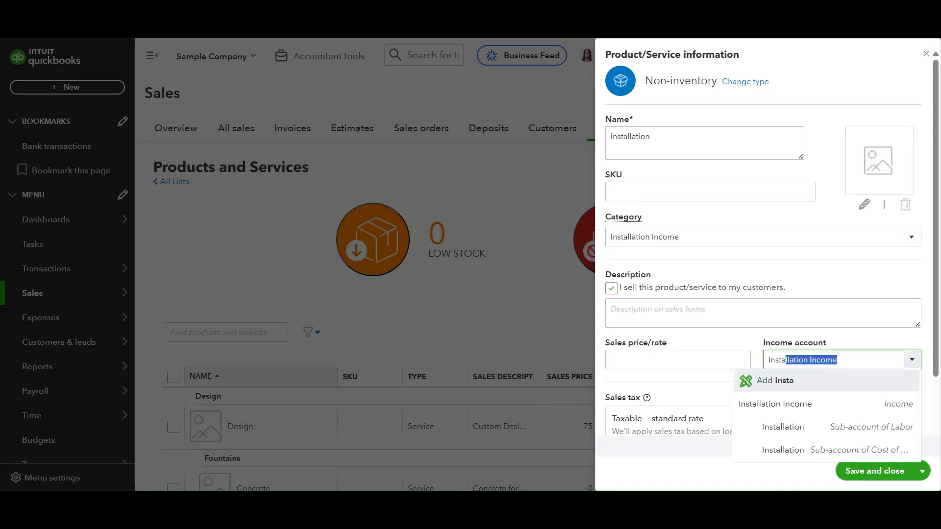
pyautogui.click(819, 405)
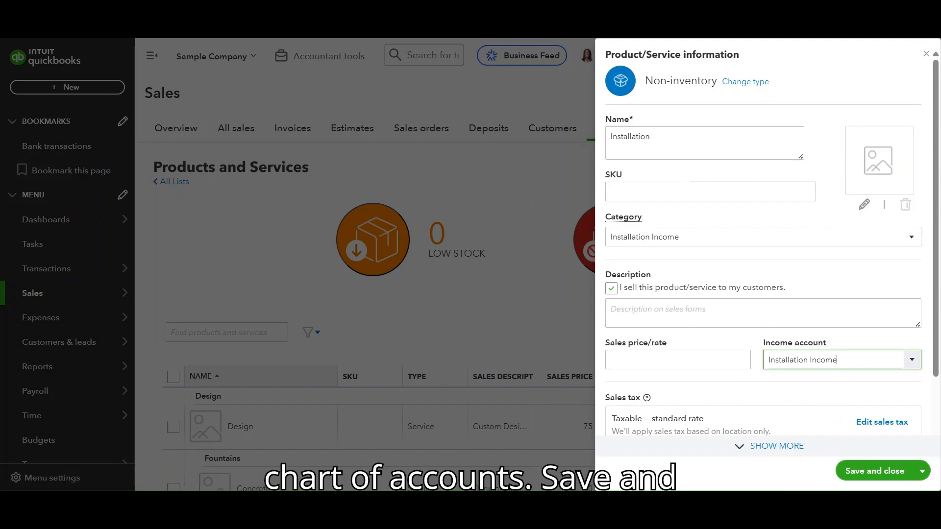
pyautogui.click(873, 471)
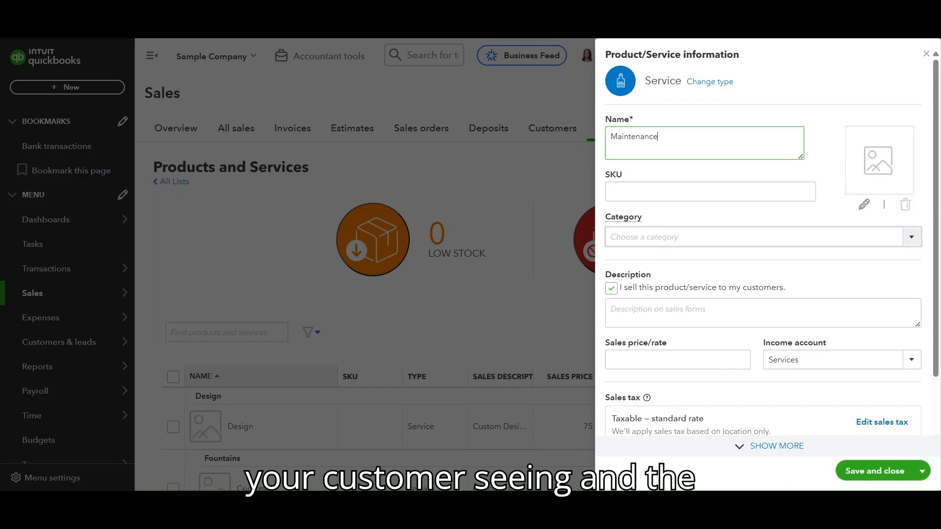
# Create a new category named Maintenance Income for the Maintenance service item and save the category
pyautogui.click(913, 245)
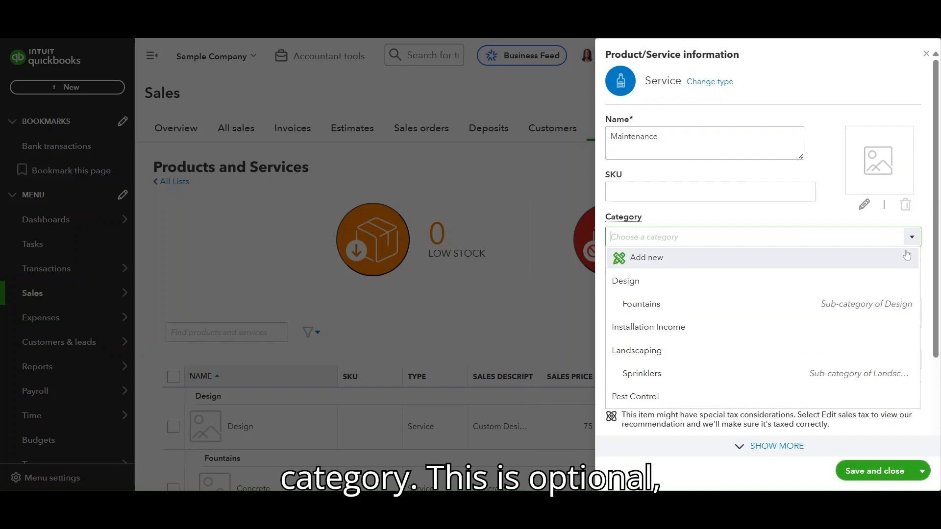
pyautogui.write('Maintenance')
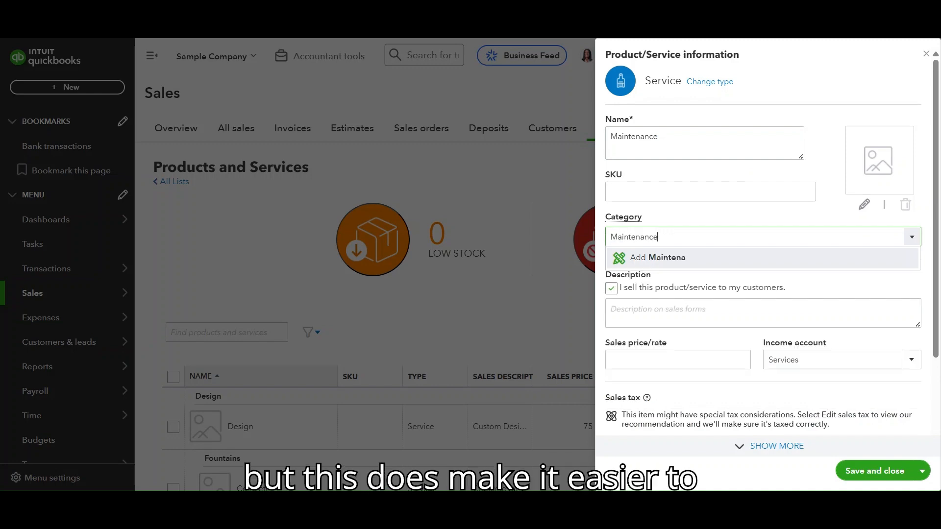
pyautogui.write(' Income')
pyautogui.click(741, 263)
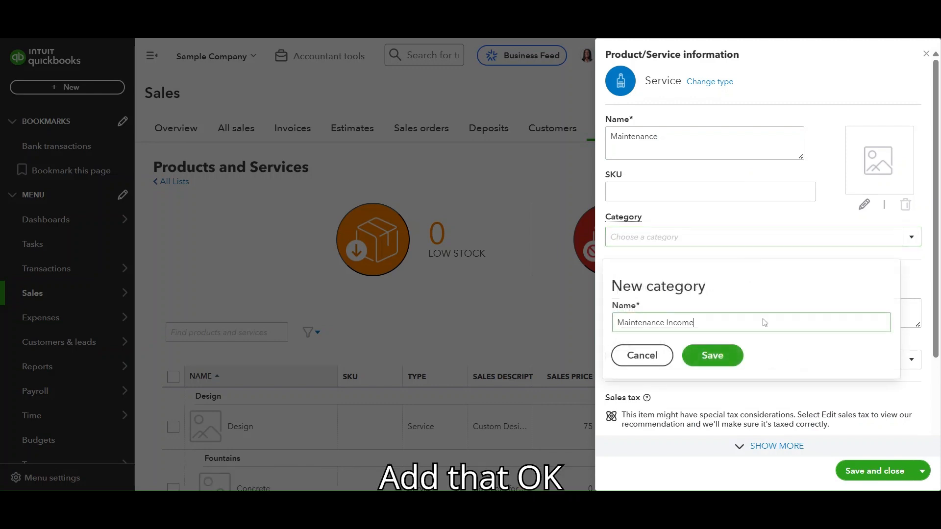
pyautogui.click(735, 357)
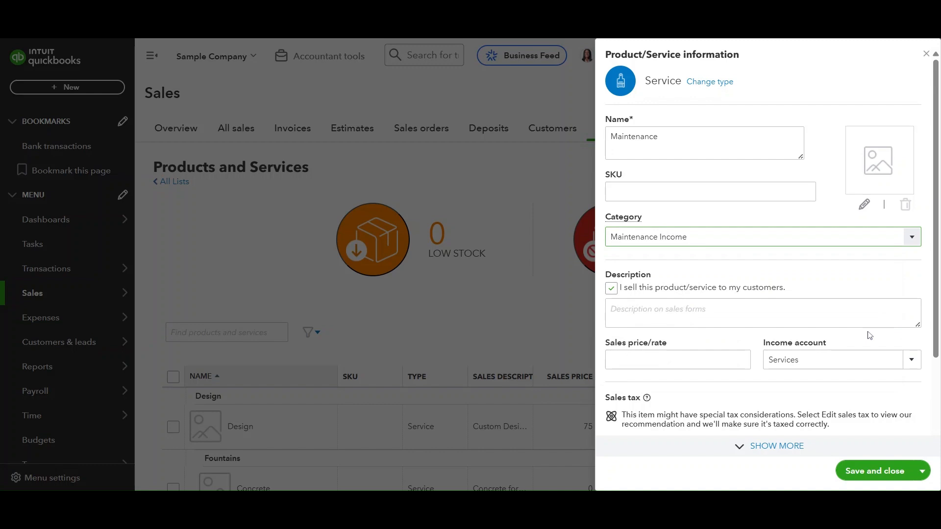
# Assign the Maintenance Income account as the Maintenance item's income account and save the item
pyautogui.scroll(-1, 871, 334)
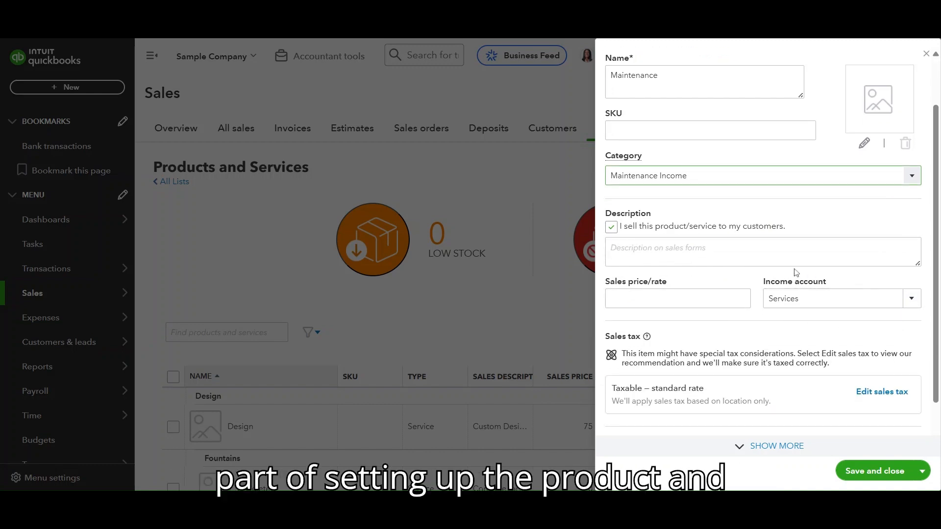
pyautogui.click(911, 300)
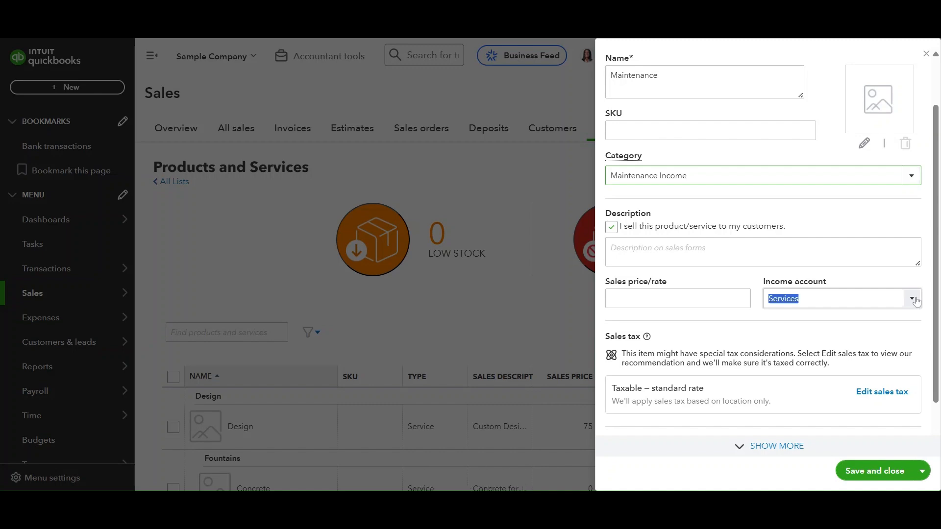
pyautogui.write('Maintenance Income')
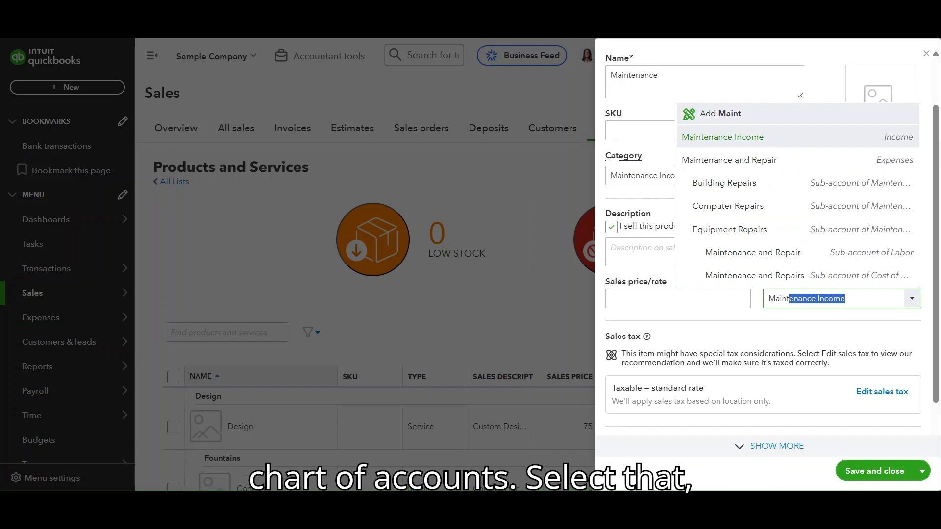
pyautogui.click(782, 140)
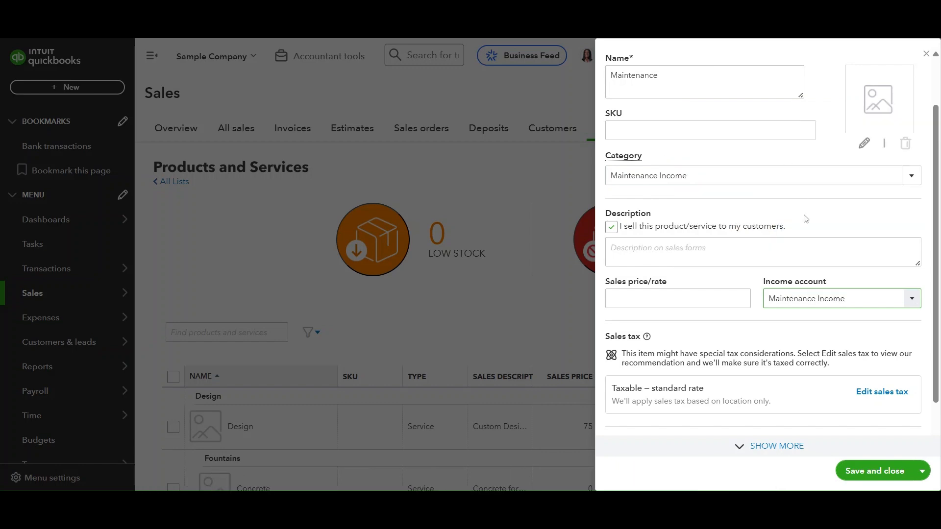
pyautogui.click(873, 471)
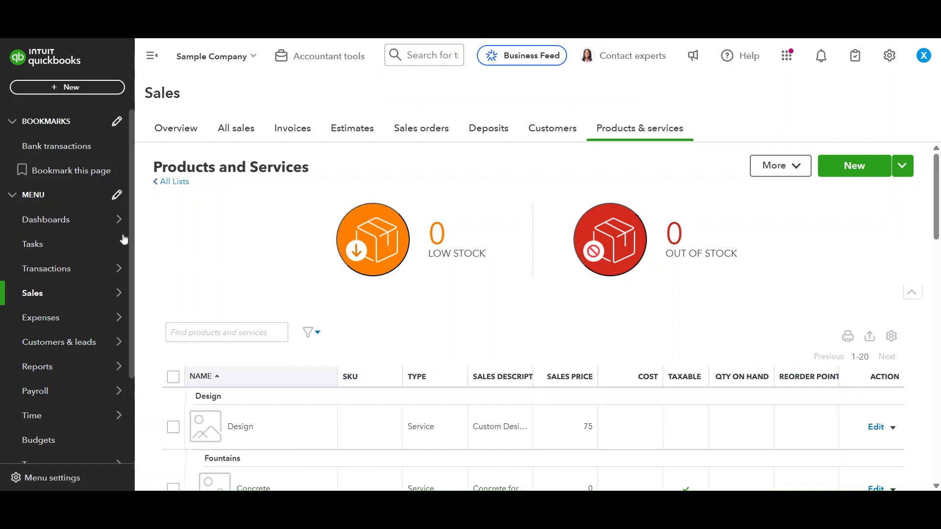
# Open the Profit and Loss report from the standard reports and examine its income accounts
pyautogui.moveTo(74, 364)
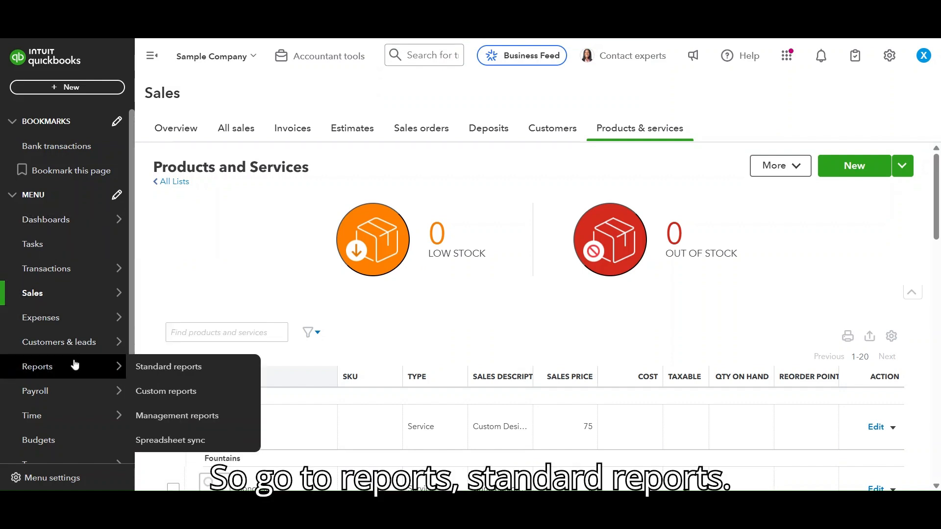
pyautogui.click(160, 369)
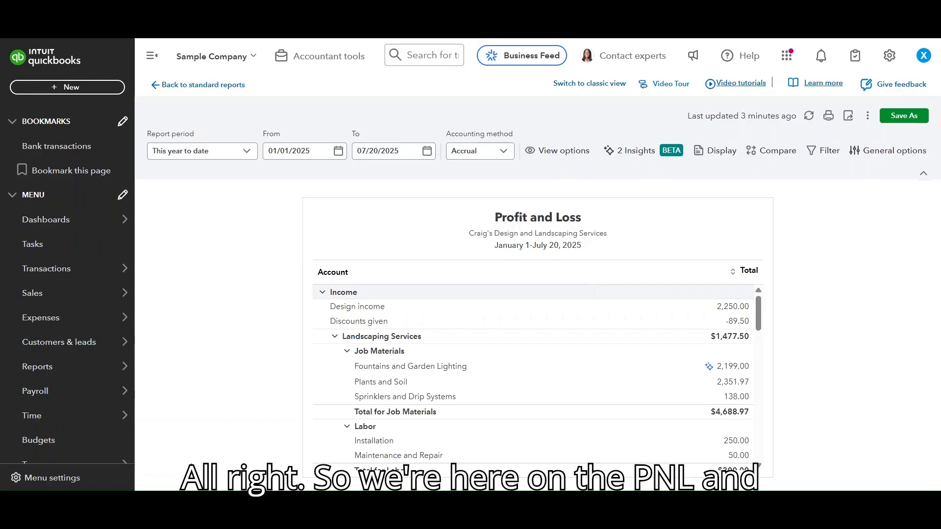
pyautogui.moveTo(113, 272)
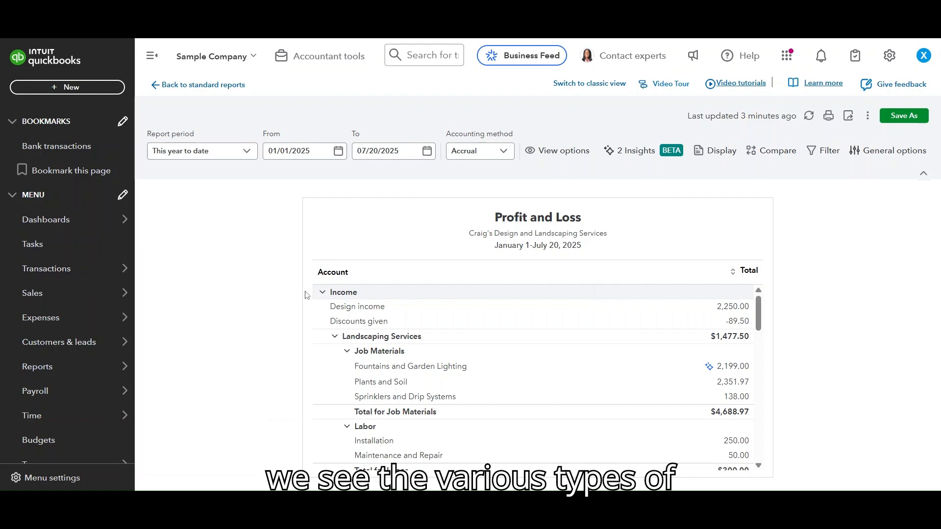
pyautogui.scroll(-5, 352, 327)
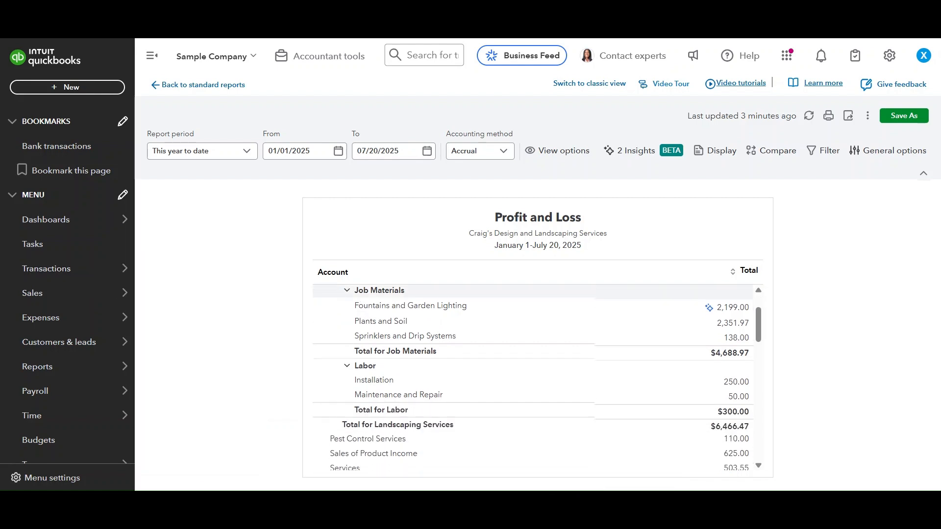
pyautogui.scroll(5, 352, 326)
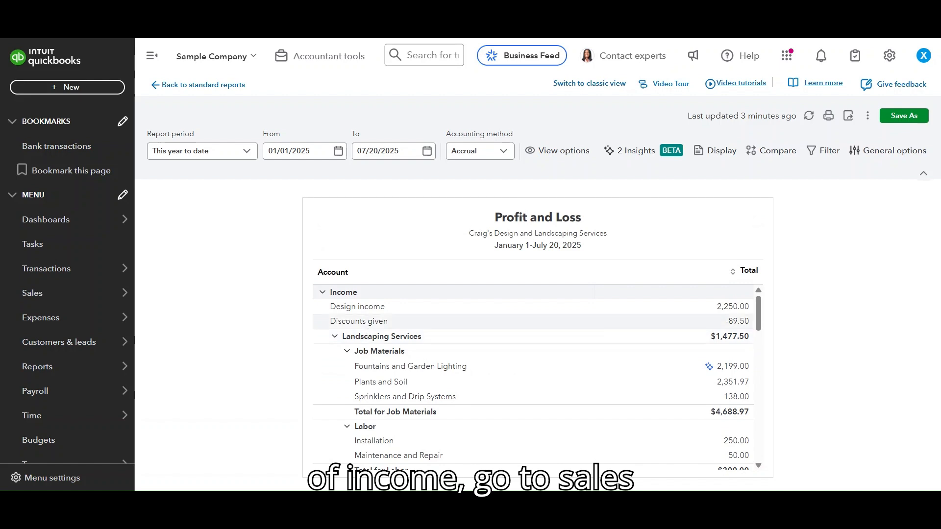
# Go to the sales invoices and start a new invoice for the customer Amy's Bird Sanctuary
pyautogui.moveTo(78, 300)
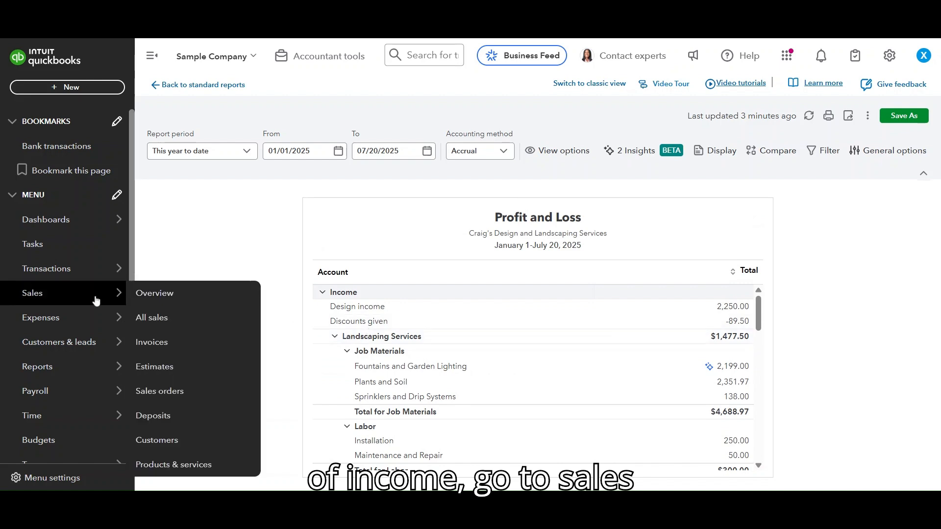
pyautogui.click(177, 344)
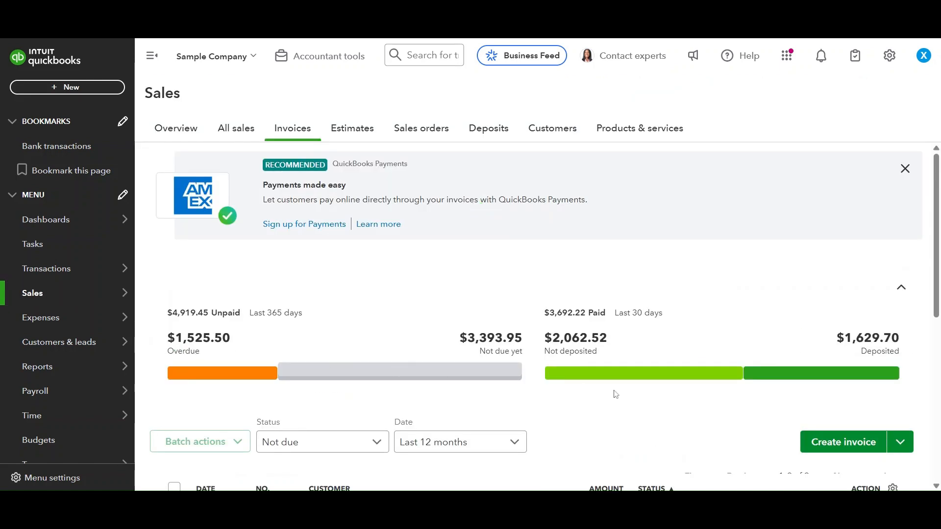
pyautogui.scroll(-3, 851, 405)
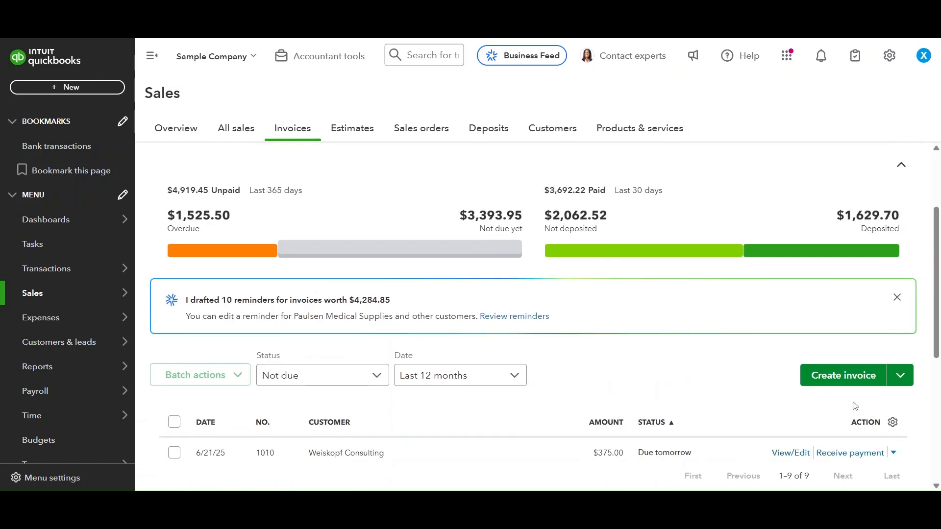
pyautogui.click(858, 381)
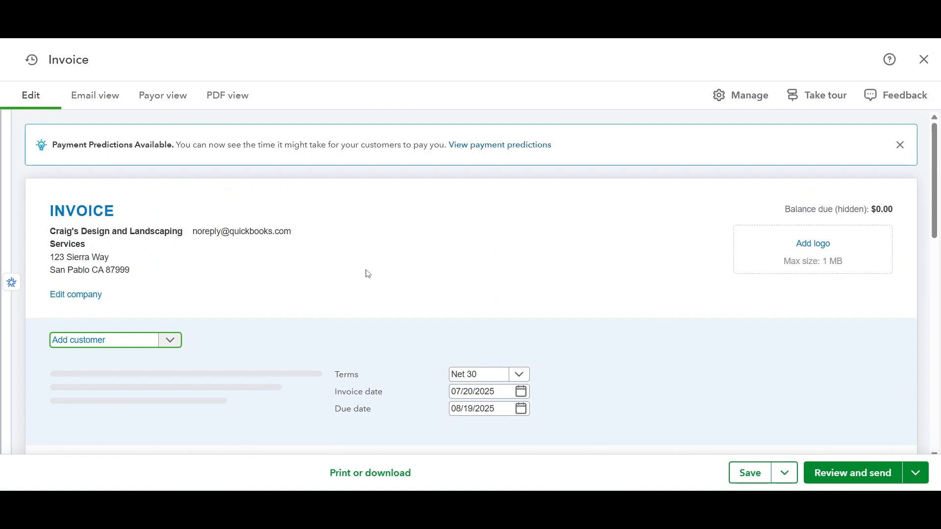
pyautogui.click(179, 349)
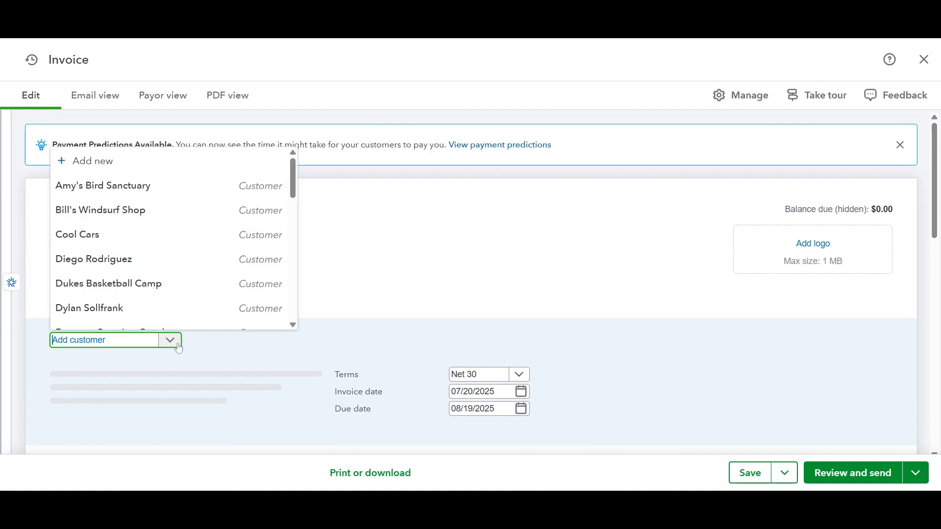
pyautogui.click(117, 188)
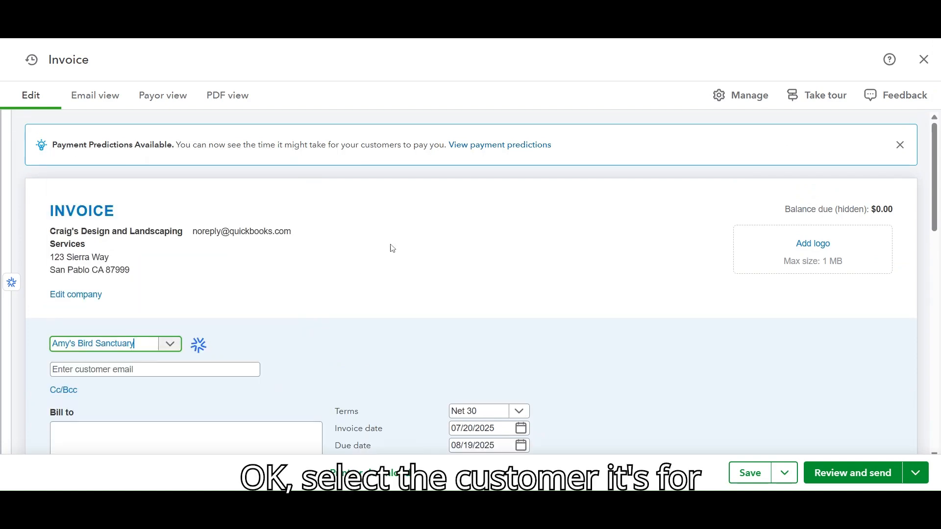
# Add the Installation item from the Installation Income category to the invoice's first line with an amount of 5,500
pyautogui.scroll(-4, 447, 255)
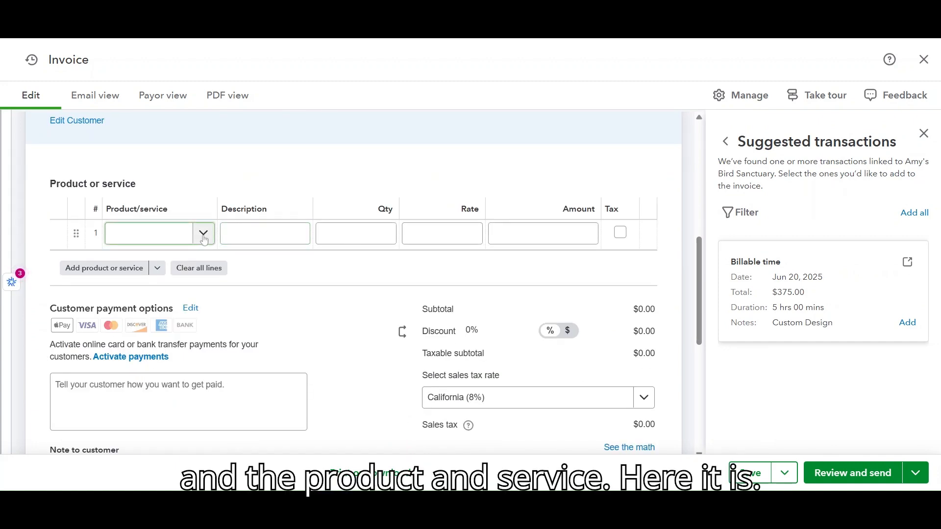
pyautogui.click(204, 239)
pyautogui.write('insta')
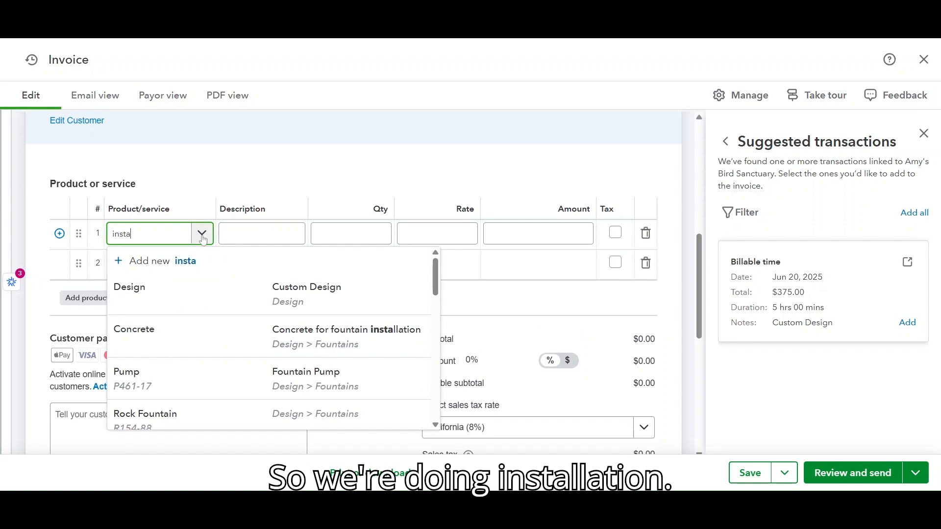
pyautogui.write('lla')
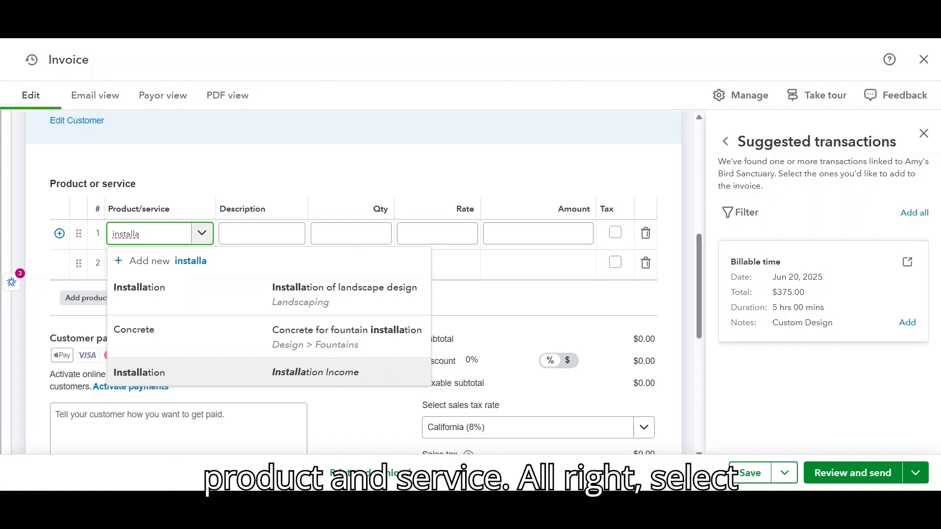
pyautogui.click(329, 375)
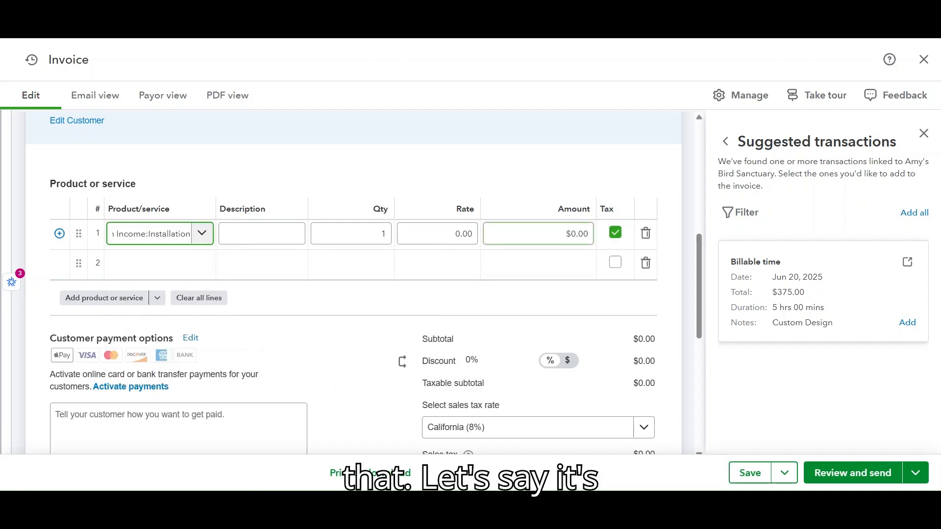
pyautogui.write('5')
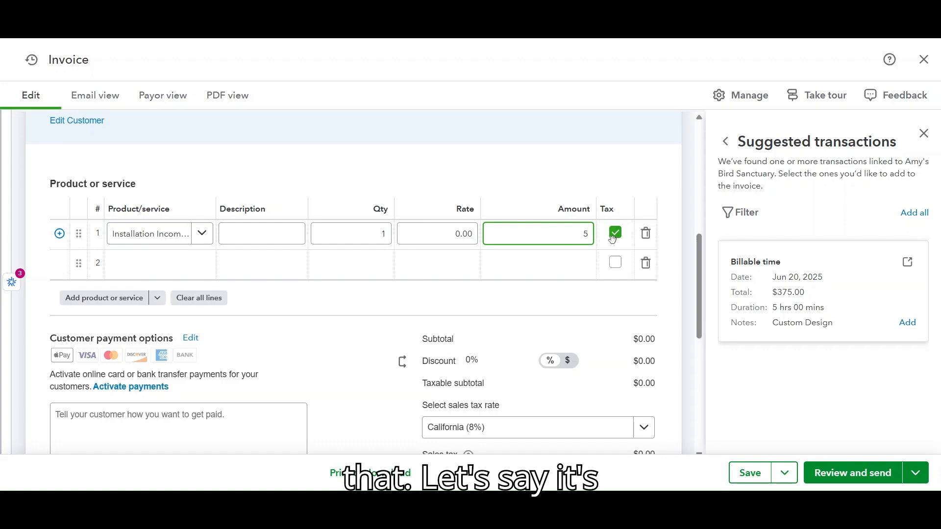
pyautogui.write(',500')
pyautogui.press('Tab')
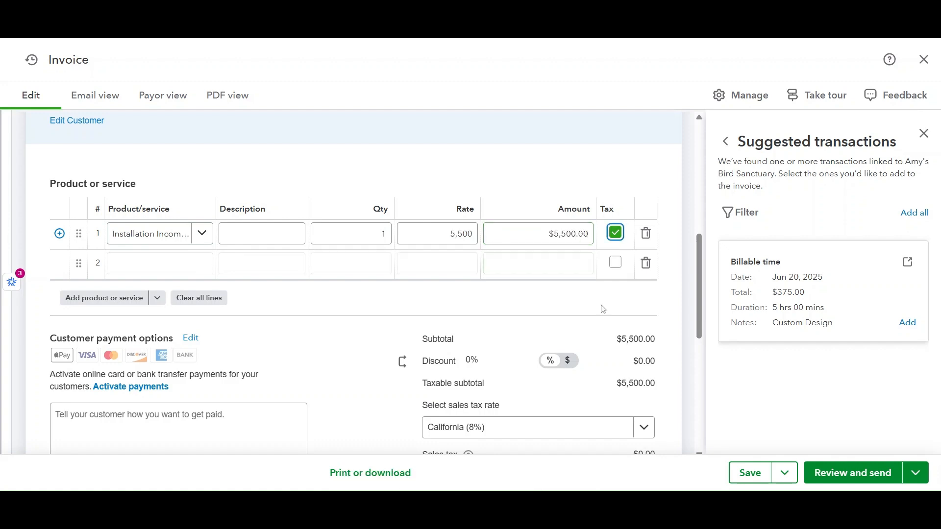
# Review and send the installation invoice to the customer, and dismiss the feedback survey
pyautogui.click(831, 472)
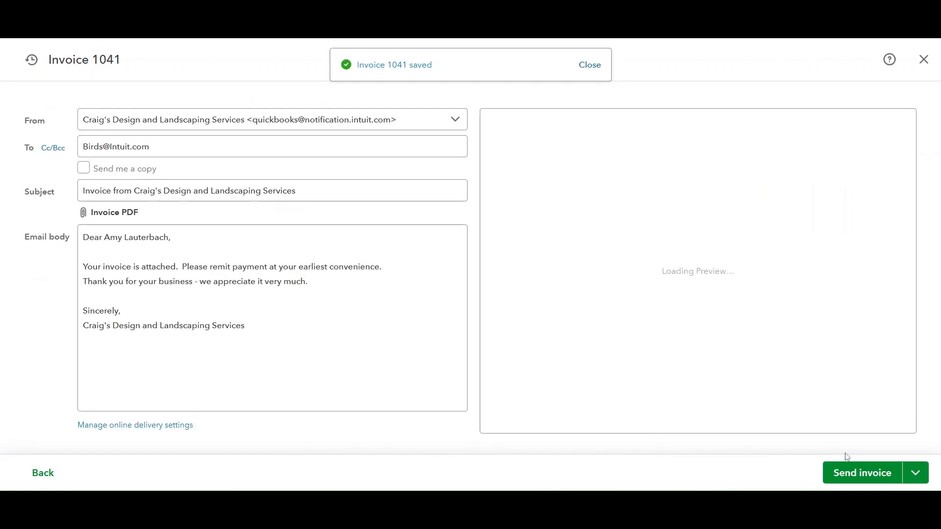
pyautogui.click(863, 478)
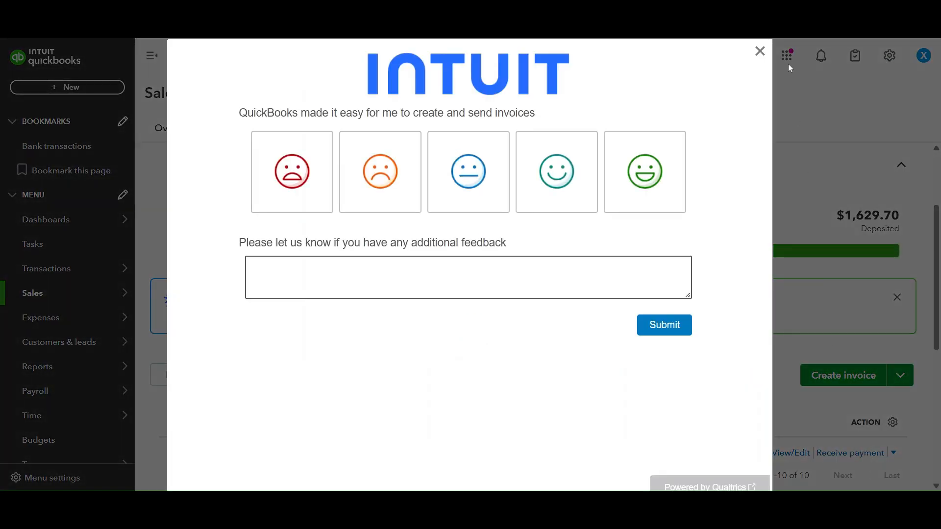
pyautogui.click(759, 52)
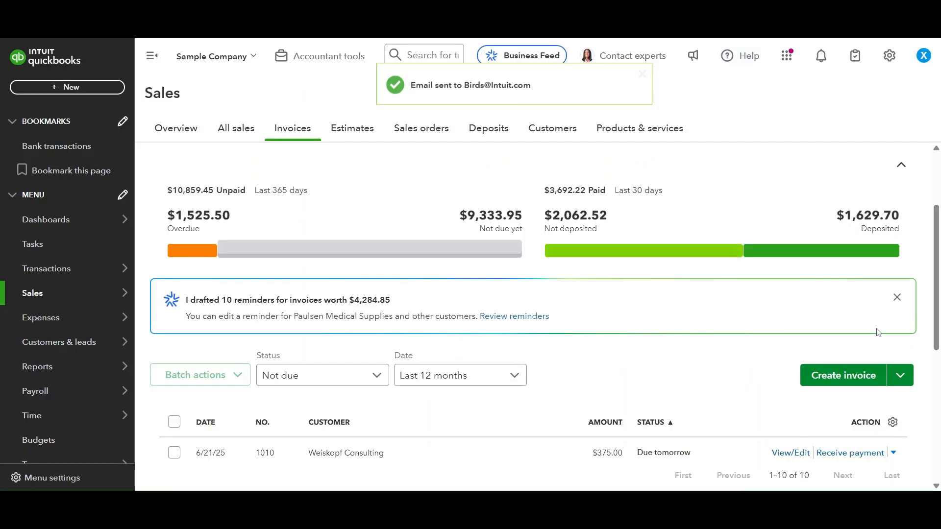
# Start another new invoice and select Amy's Bird Sanctuary as its customer
pyautogui.click(851, 377)
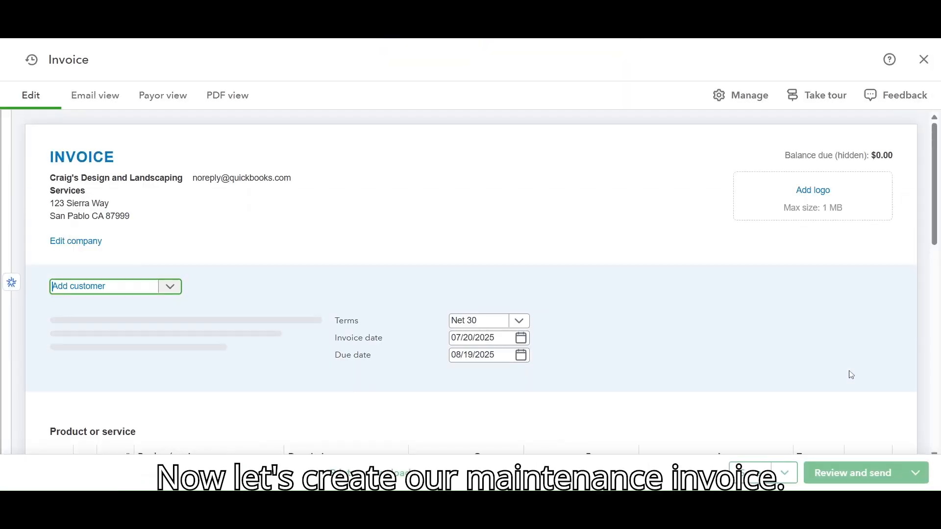
pyautogui.scroll(-3, 474, 304)
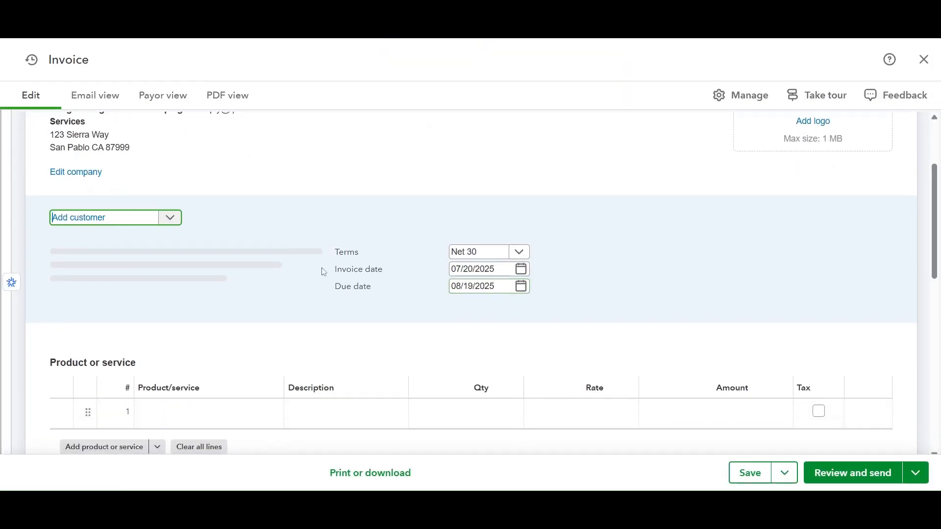
pyautogui.click(170, 220)
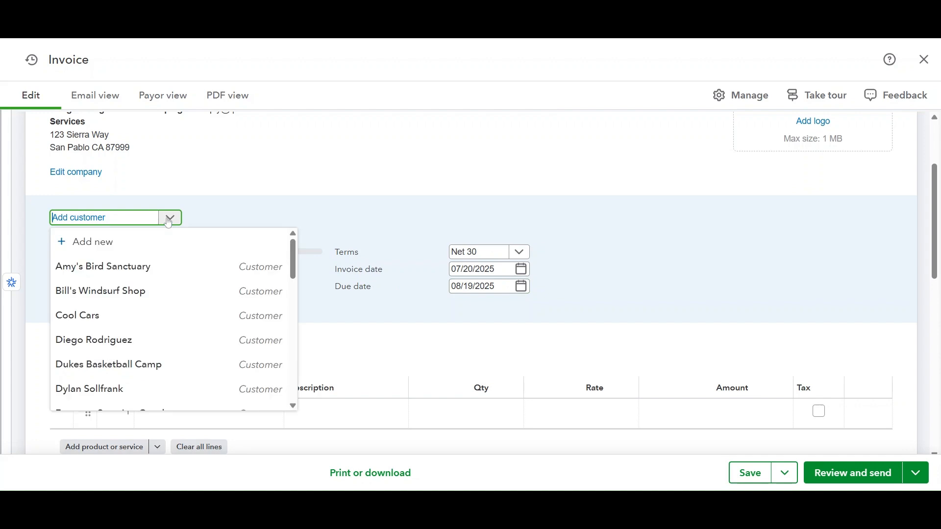
pyautogui.click(172, 272)
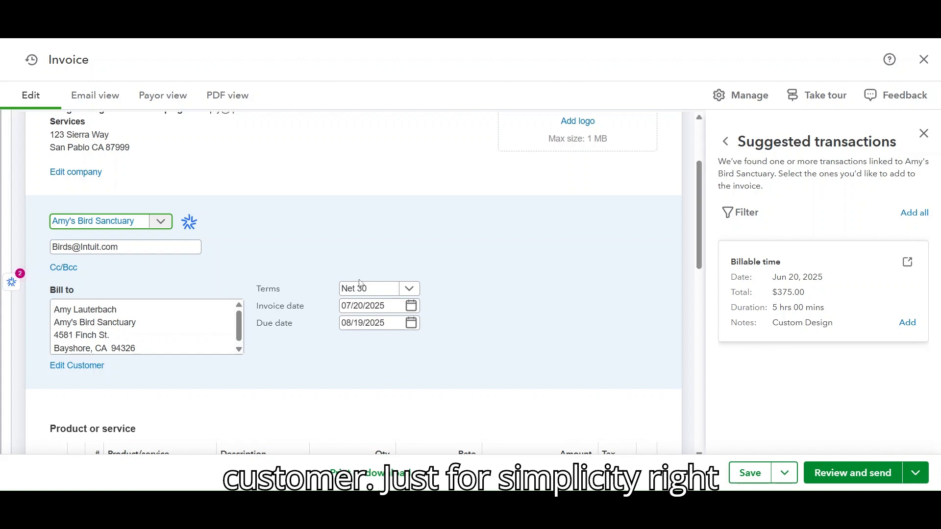
# Add the Maintenance item from the Maintenance Income category to the invoice's first line
pyautogui.scroll(-3, 380, 282)
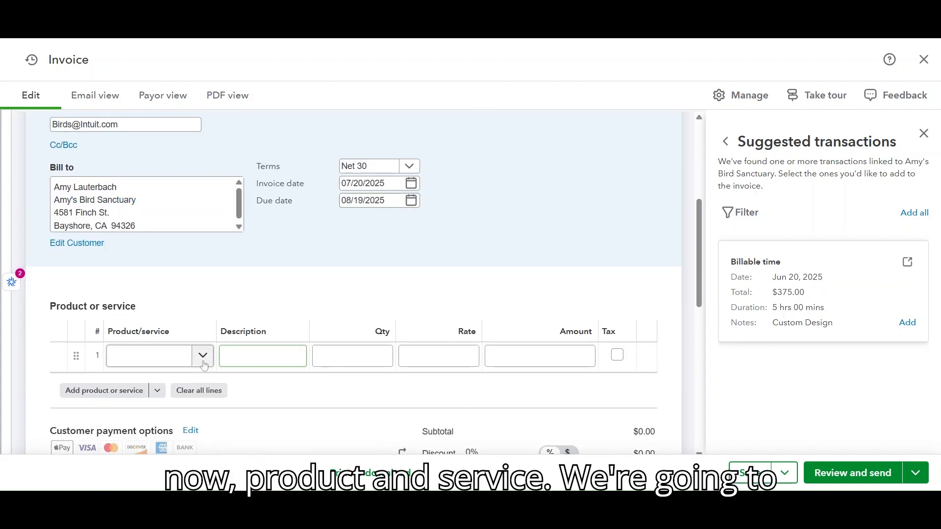
pyautogui.click(204, 366)
pyautogui.write('mint')
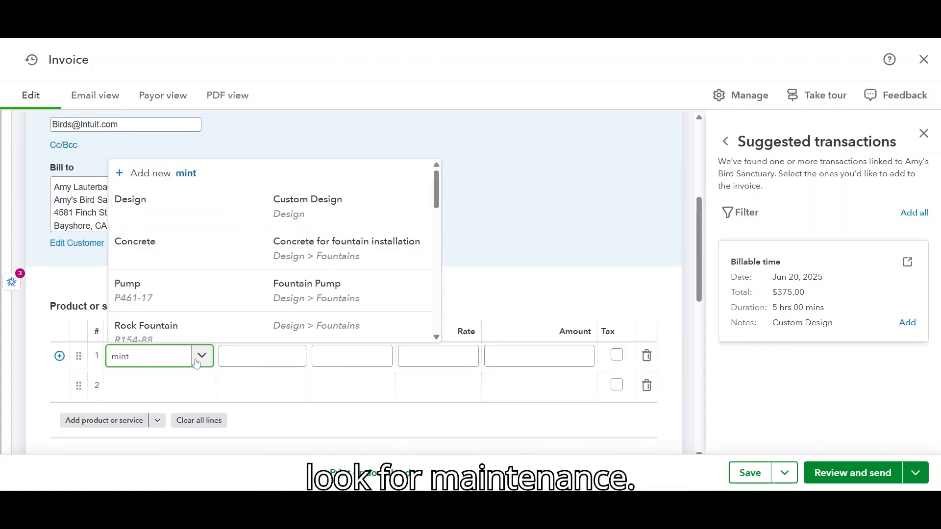
pyautogui.press('BackSpace')
pyautogui.press('BackSpace')
pyautogui.press('BackSpace')
pyautogui.write('aint')
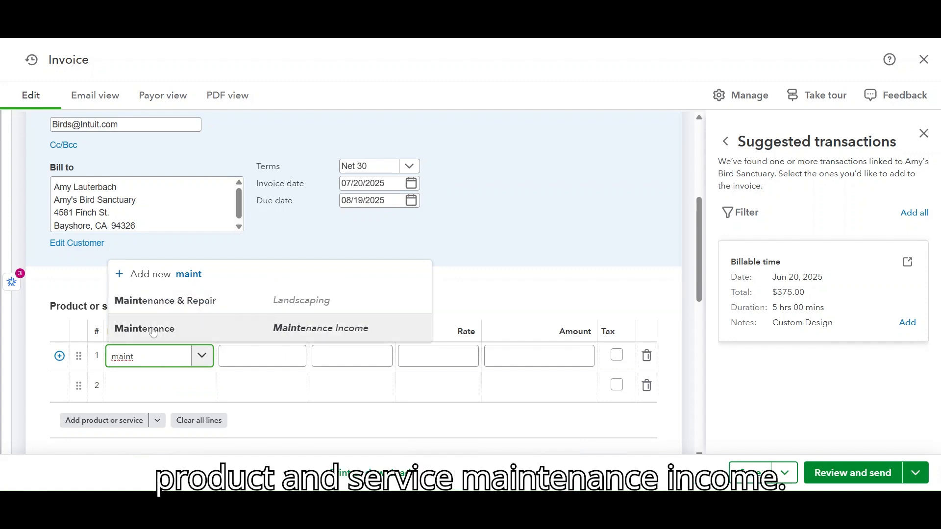
pyautogui.click(294, 327)
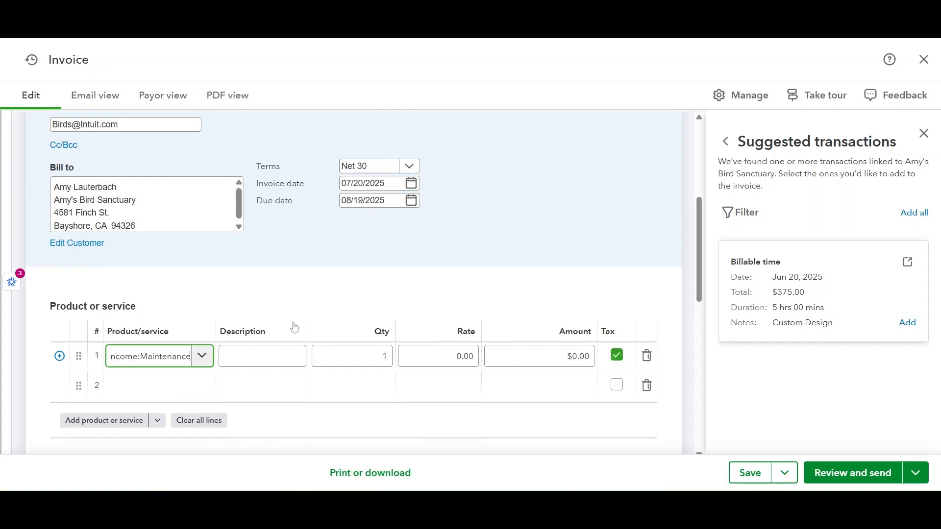
# Set the maintenance line's amount to 450, and review and send the invoice to the customer
pyautogui.click(588, 357)
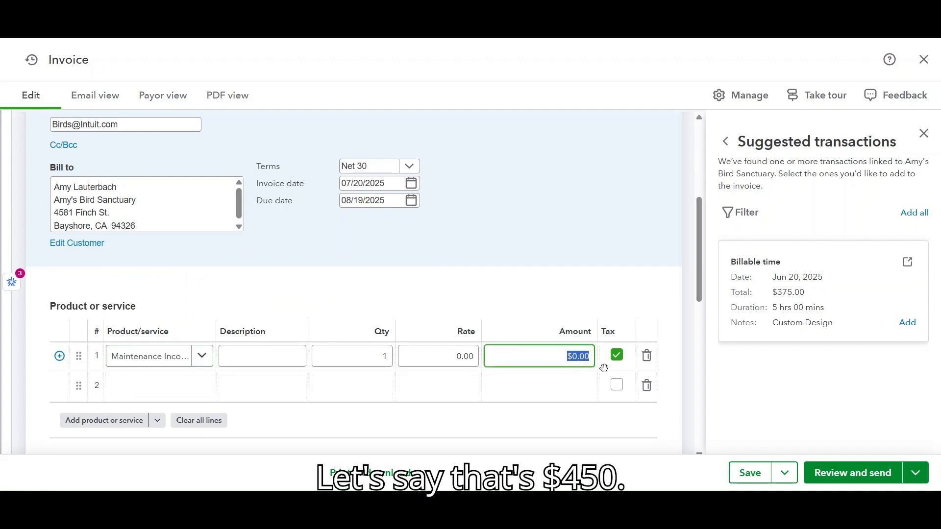
pyautogui.write('450')
pyautogui.press('Tab')
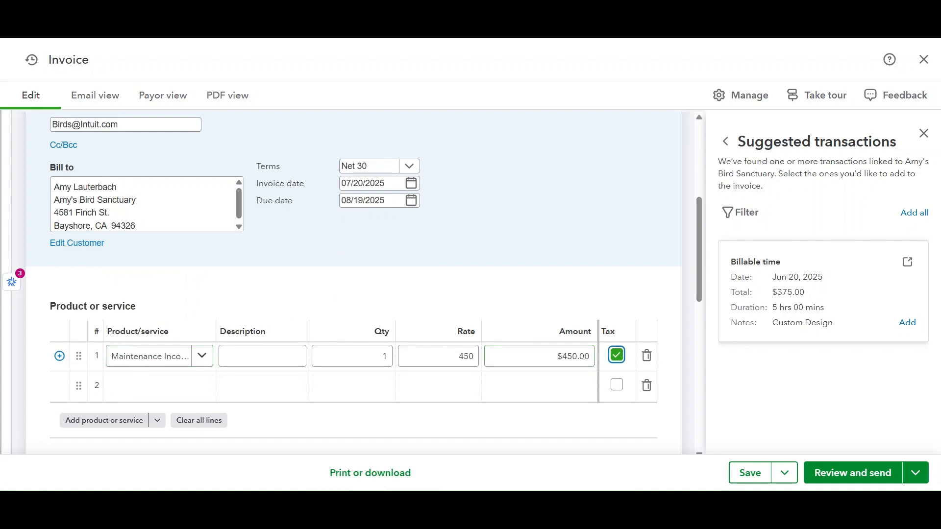
pyautogui.click(839, 478)
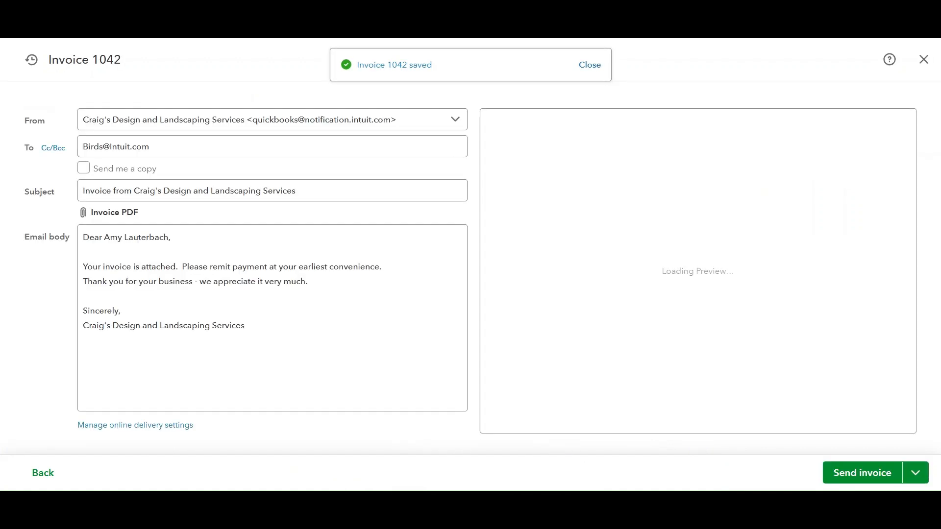
pyautogui.click(859, 473)
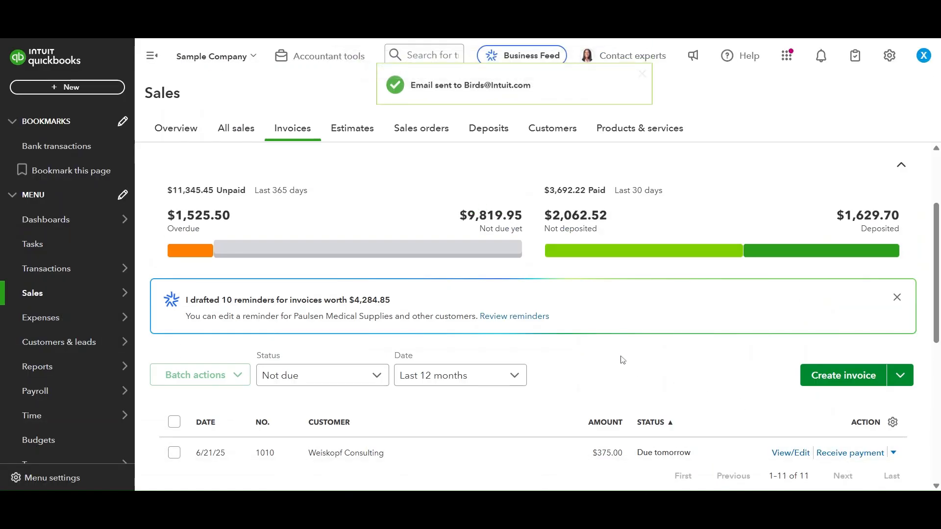
# Open the Profit and Loss report from the standard reports and examine the Installation Income and Maintenance Income lines
pyautogui.moveTo(67, 372)
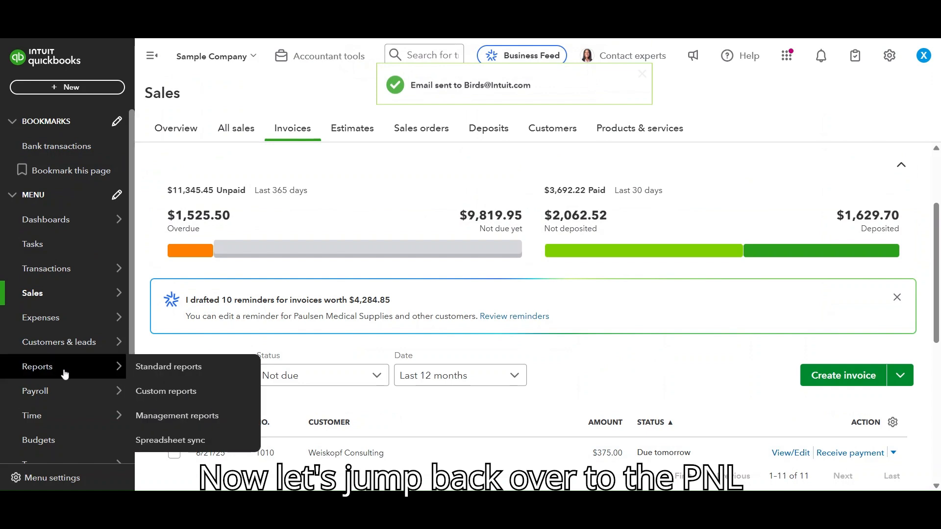
pyautogui.click(157, 371)
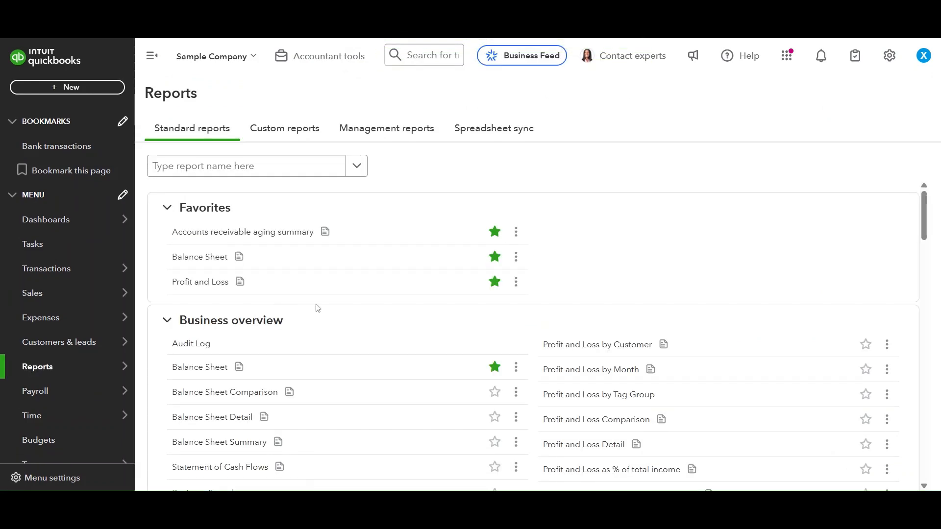
pyautogui.scroll(-1, 384, 300)
pyautogui.scroll(-1, 384, 301)
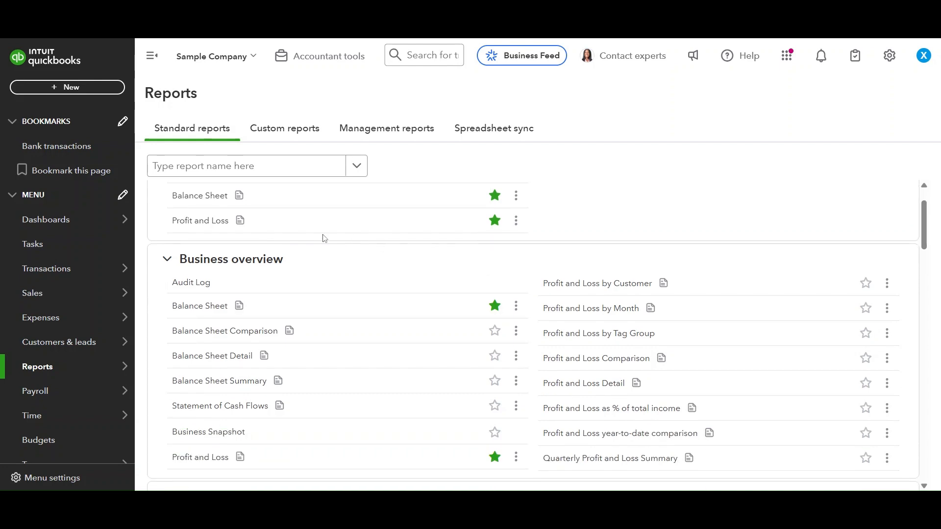
pyautogui.click(214, 222)
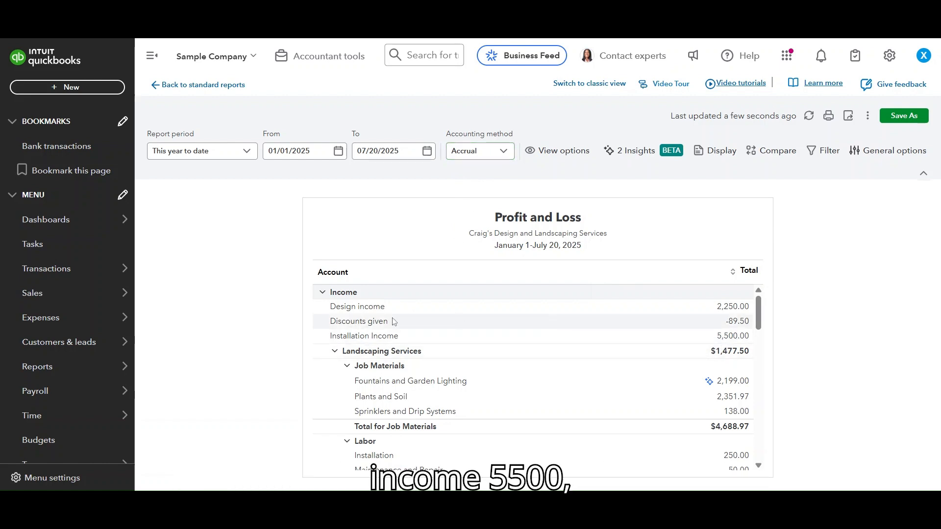
pyautogui.scroll(-6, 491, 343)
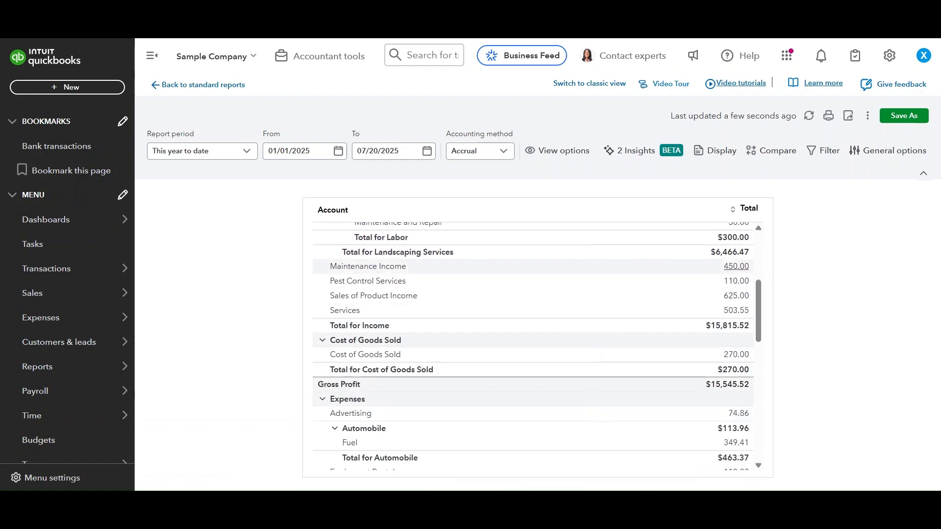
pyautogui.scroll(3, 731, 308)
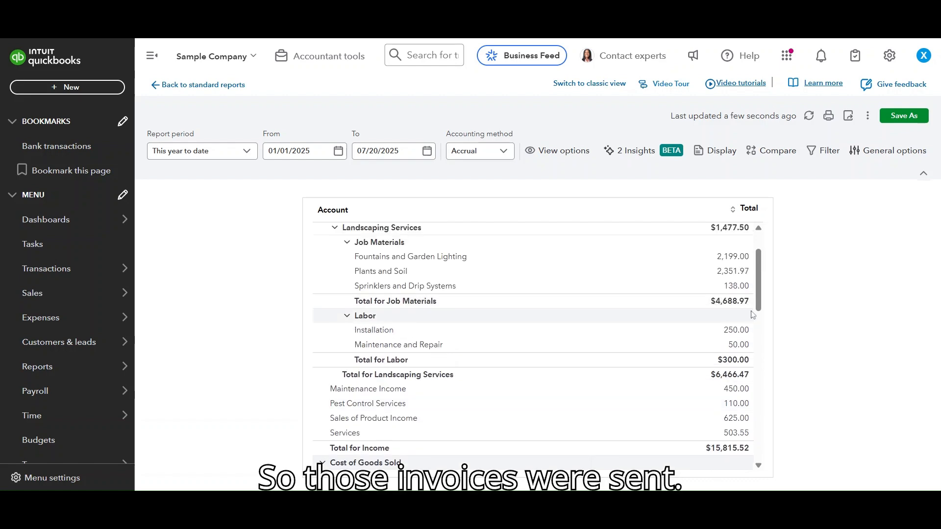